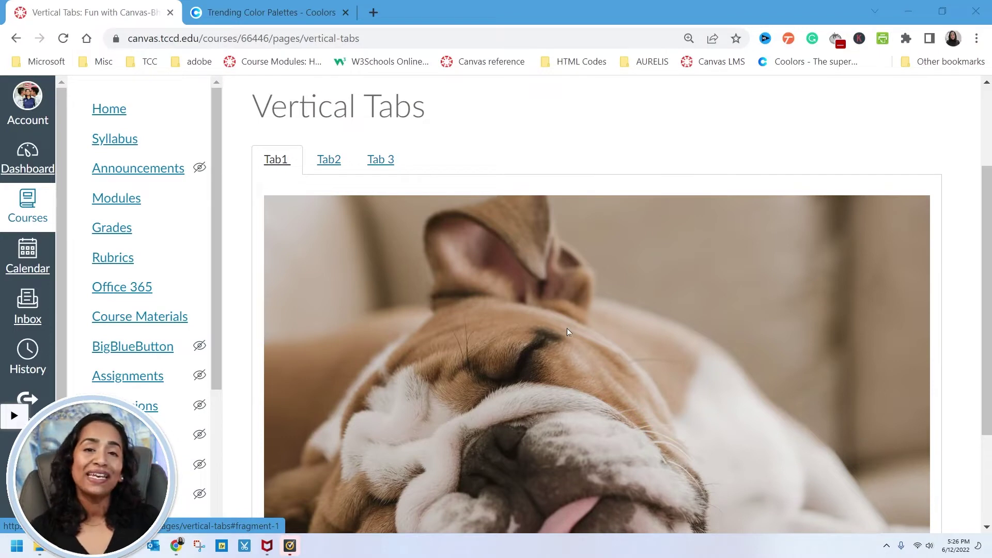
- Preview Tab2, then Tab 3 with its green-highlighted text and cat photo, on the finished page
{"action": "scroll", "coordinate": [567, 331], "scroll_direction": "down", "scroll_amount": 1}
{"action": "scroll", "coordinate": [566, 331], "scroll_direction": "up", "scroll_amount": 1}
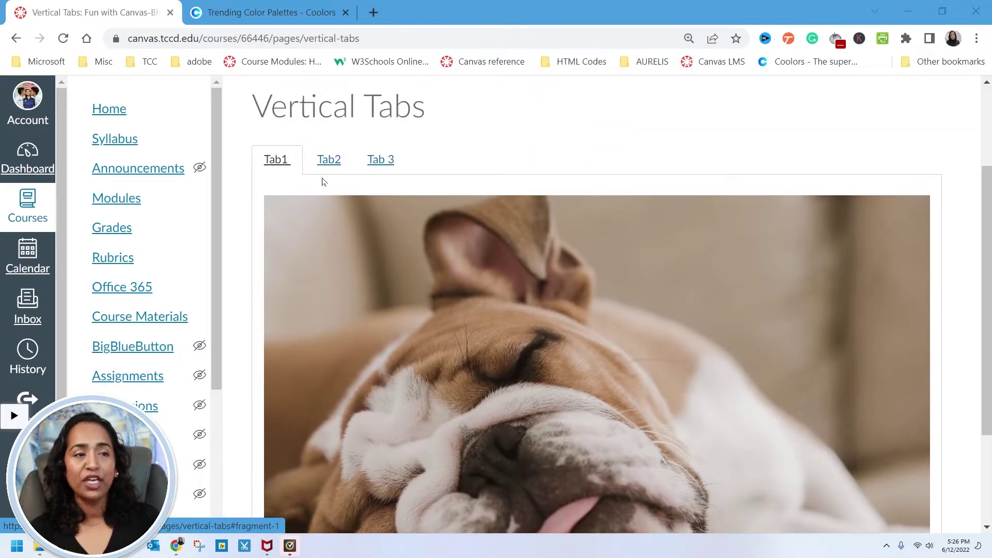
{"action": "left_click", "coordinate": [324, 164]}
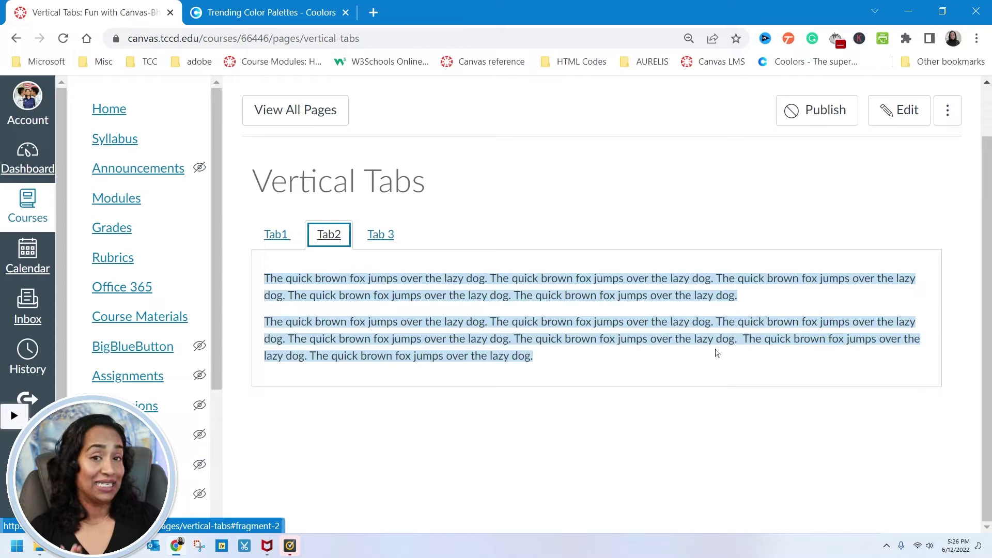
{"action": "left_click", "coordinate": [381, 238]}
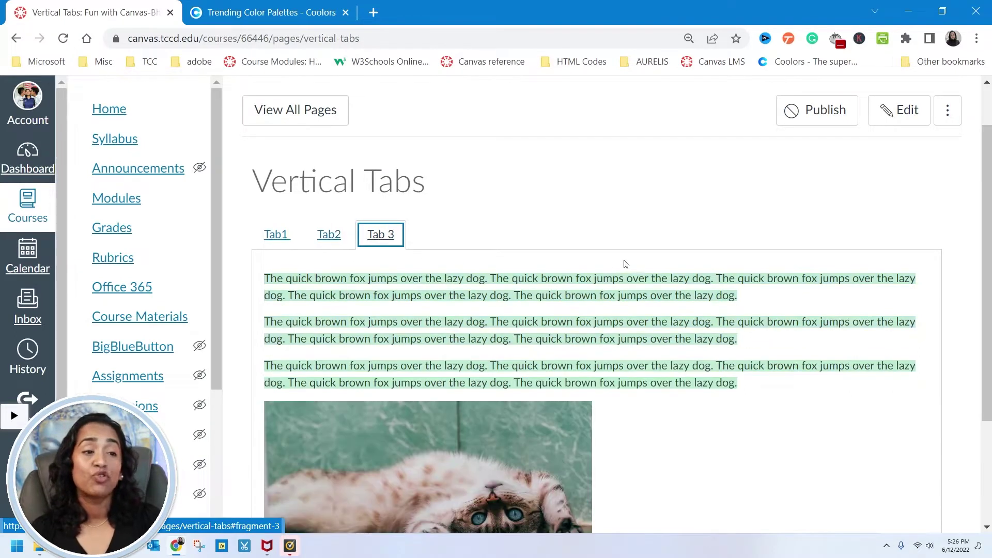
{"action": "scroll", "coordinate": [742, 391], "scroll_direction": "down", "scroll_amount": 1}
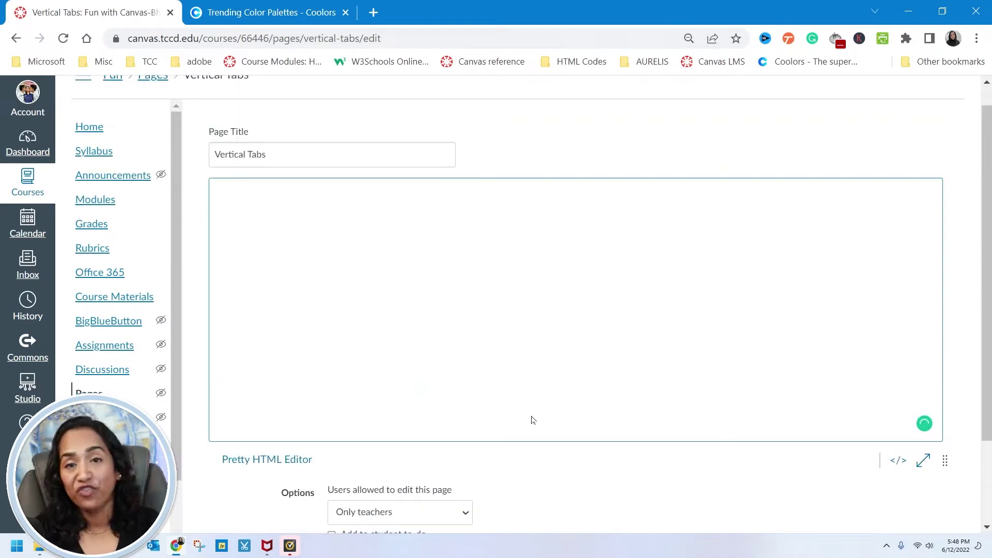
{"action": "scroll", "coordinate": [533, 420], "scroll_direction": "up", "scroll_amount": 1}
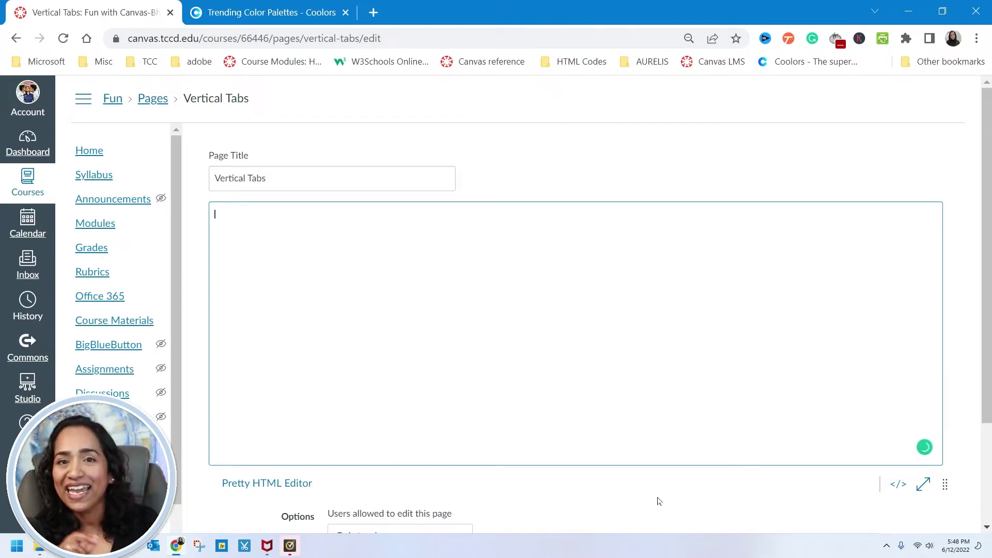
- Paste the three-tab vertical tabs HTML template into the page body's raw HTML
{"action": "left_click", "coordinate": [898, 490]}
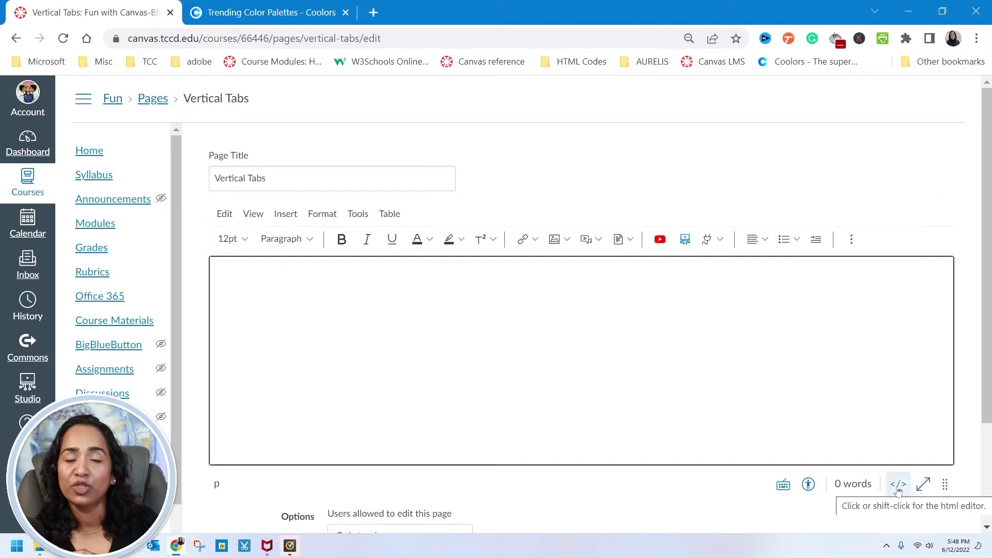
{"action": "left_click", "coordinate": [899, 490]}
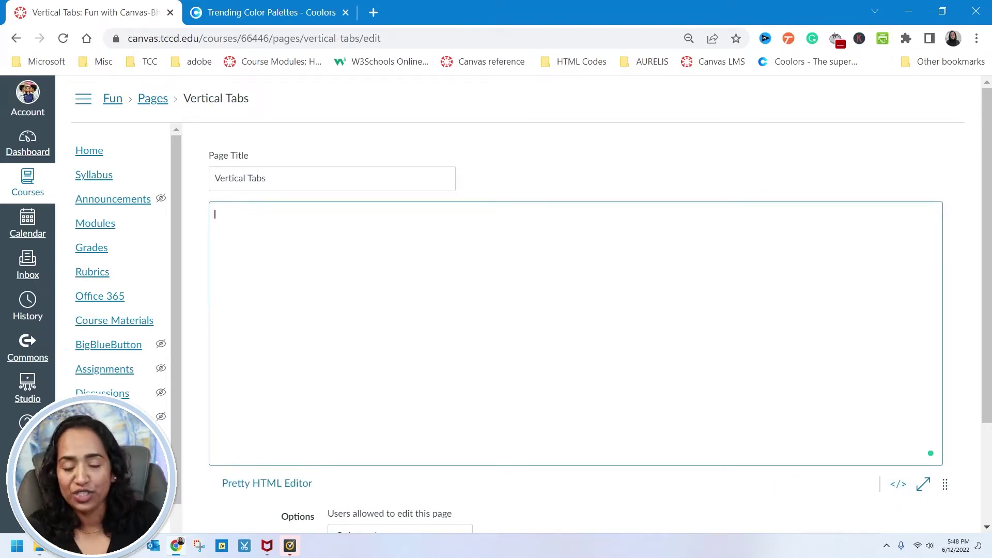
{"action": "type", "text": "<div class=\"enhanceable_content tabs\"> <ul> <li><a href=\"#fragment-1\">PUT TITLE FOR TAB HERE</a></li> <li><a href=\"#fragment-2\">PUT TITLE FOR TAB HERE</a></li> <li><a href=\"#fragment-3\">PUT TITLE FOR TAB HERE</a></li> </ul> <div id=\"fragment-1\">PUT THE CONTENT FOR THE FIRST TAB HERE</div> <div id=\"fragment-2\">PUT THE CONTENT FOR THE SECOND TAB HERE.</div> <div id=\"fragment-3\">PUT THE CONTENT FOR THE THIRD TAB HERE</div> </div>"}
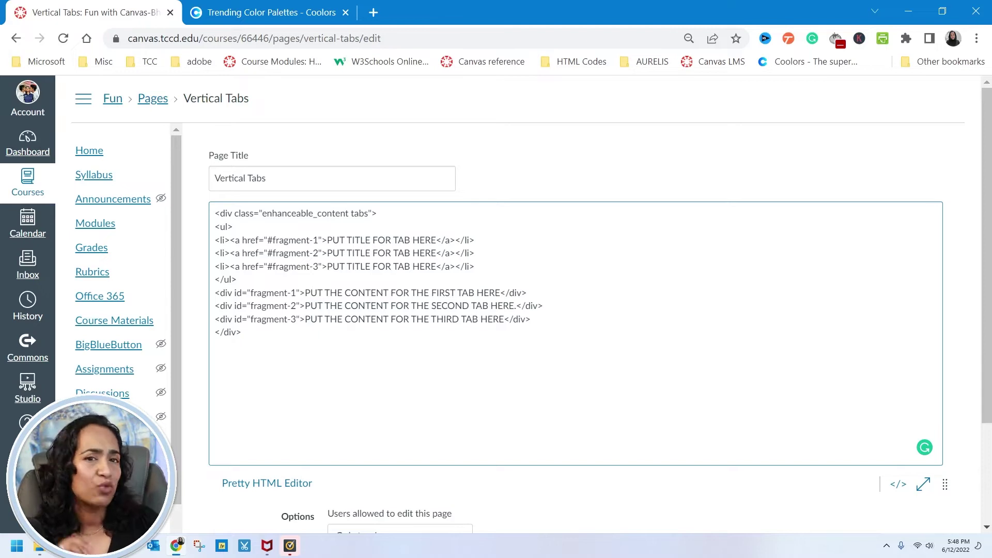
{"action": "scroll", "coordinate": [755, 383], "scroll_direction": "down", "scroll_amount": 3}
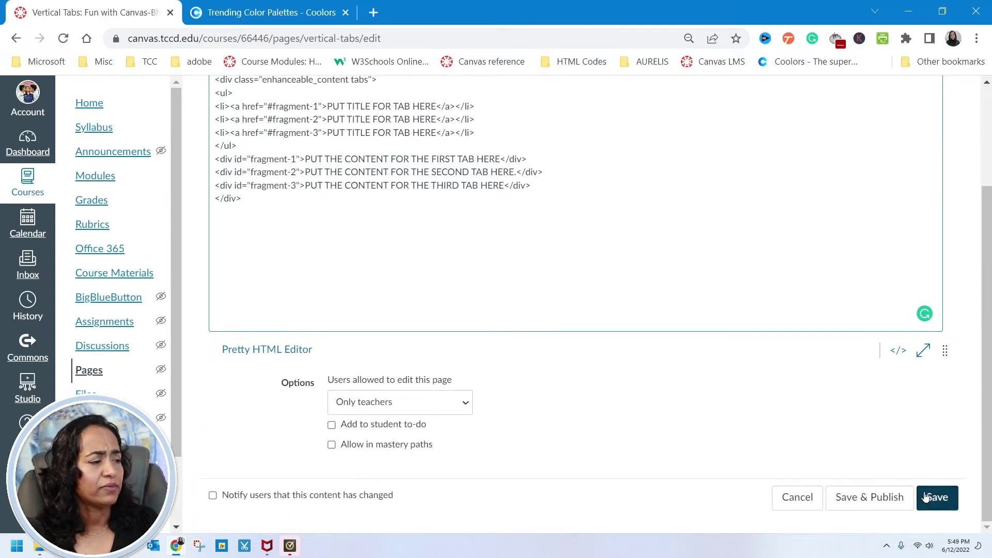
- Save the page, test the three placeholder tabs, and reopen it for editing
{"action": "left_click", "coordinate": [928, 497]}
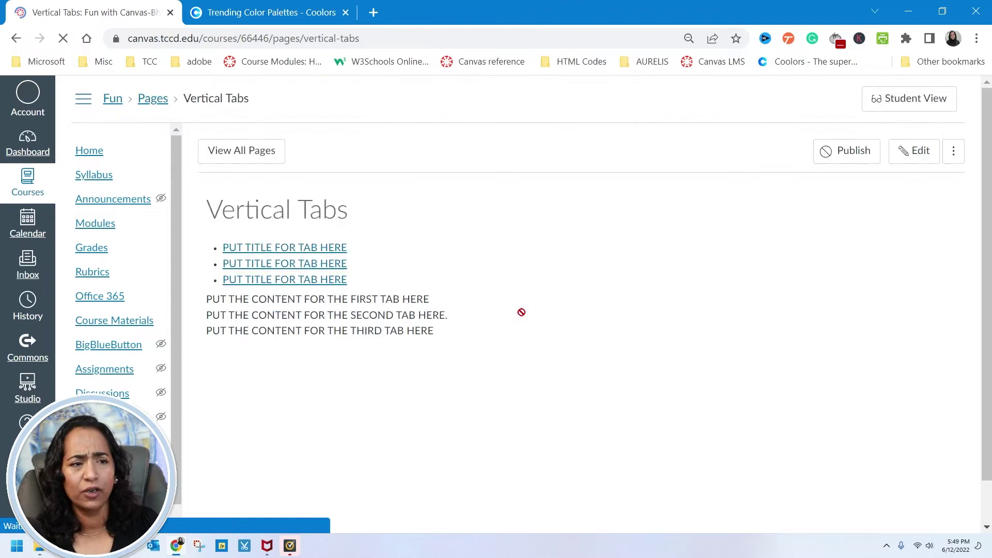
{"action": "left_click", "coordinate": [408, 253]}
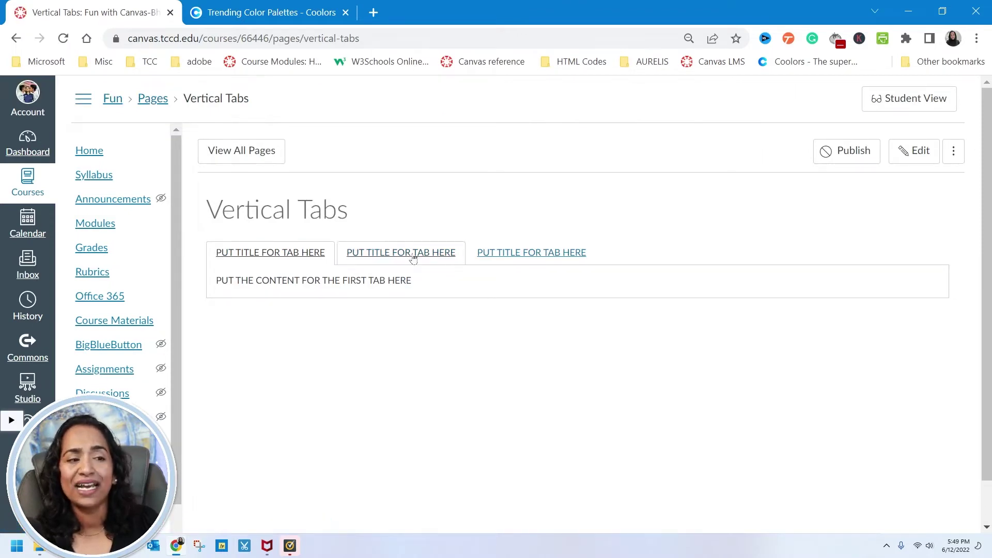
{"action": "left_click", "coordinate": [489, 255]}
{"action": "left_click", "coordinate": [270, 253]}
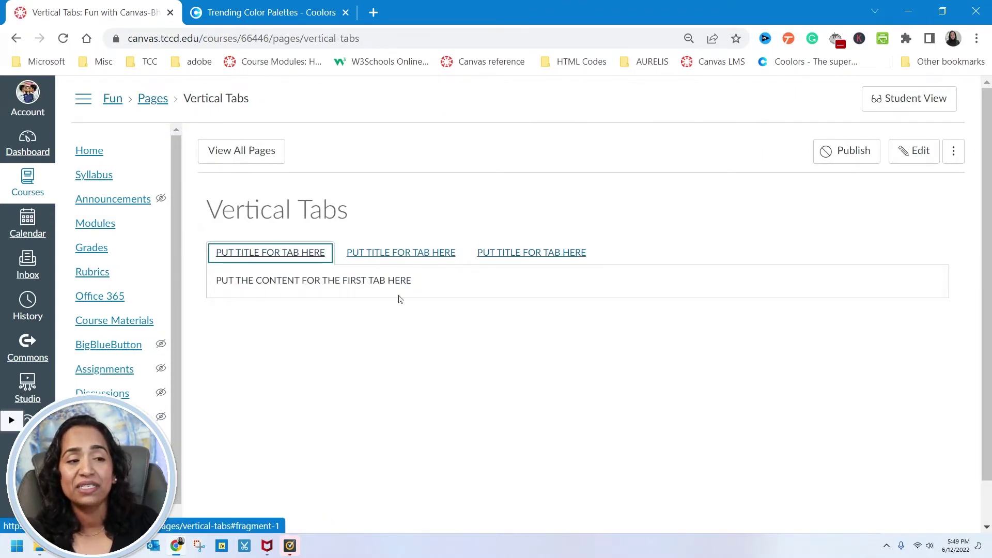
{"action": "left_click", "coordinate": [414, 285]}
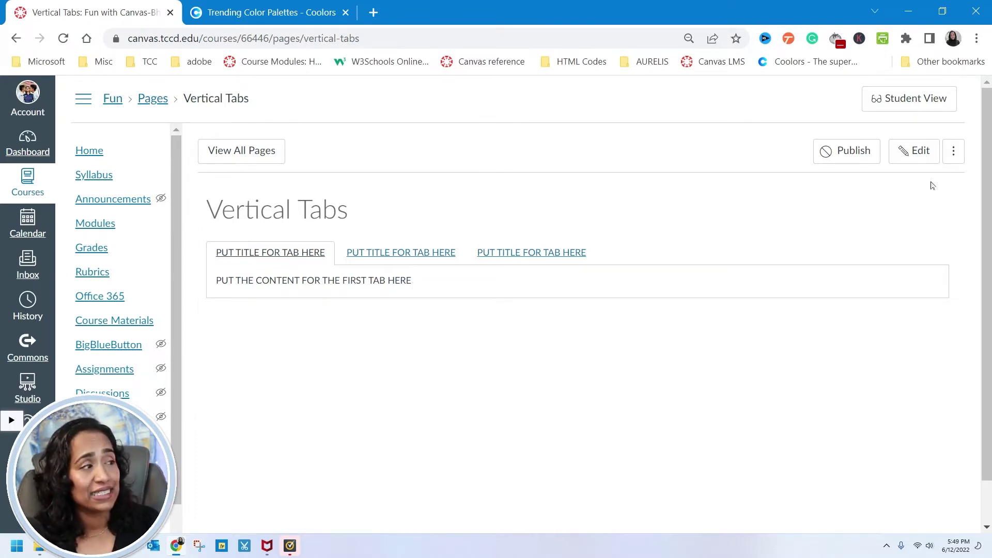
{"action": "left_click", "coordinate": [913, 157]}
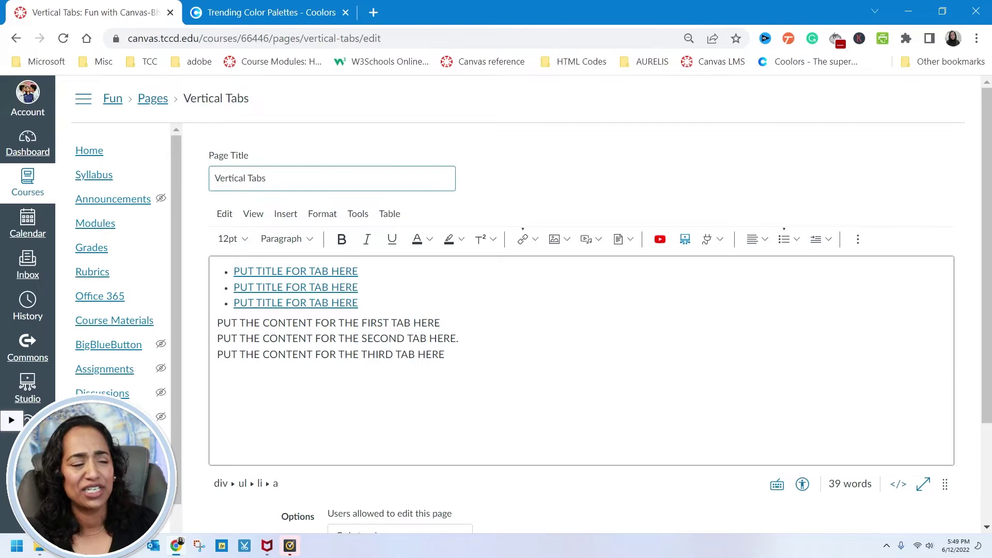
- In the enlarged raw HTML, replace the three placeholder tab titles with Tab1, Tab2 and Tab3
{"action": "left_click", "coordinate": [899, 484]}
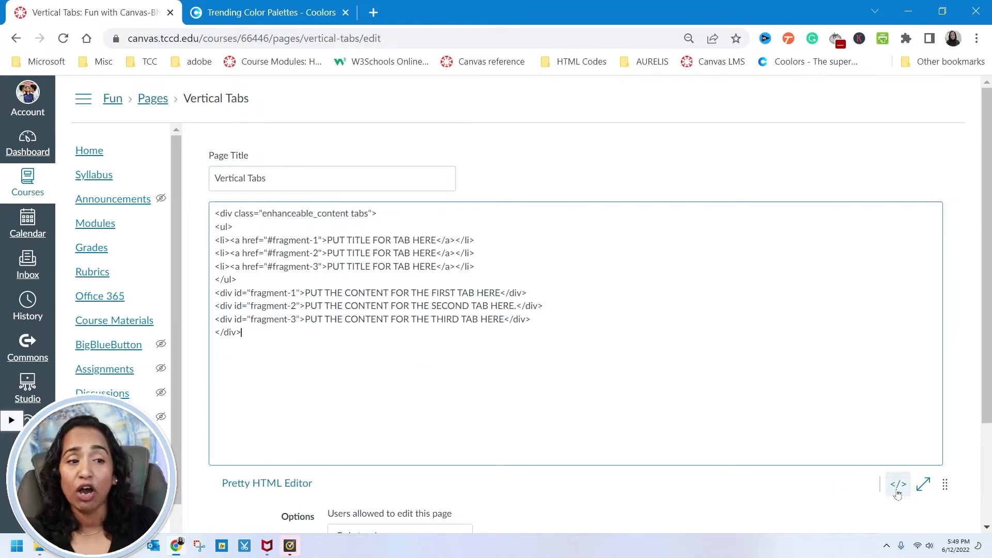
{"action": "key", "text": "ctrl+plus"}
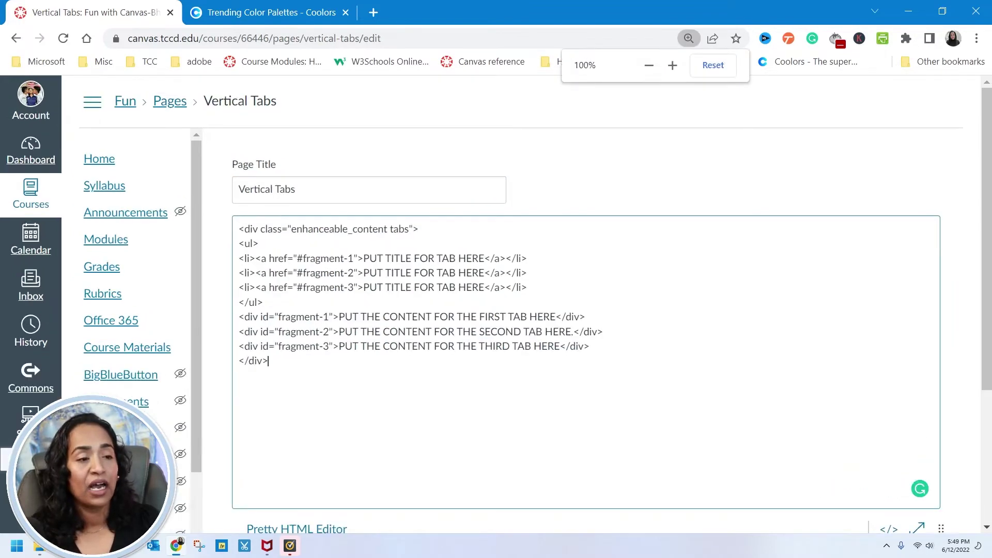
{"action": "key", "text": "ctrl+plus"}
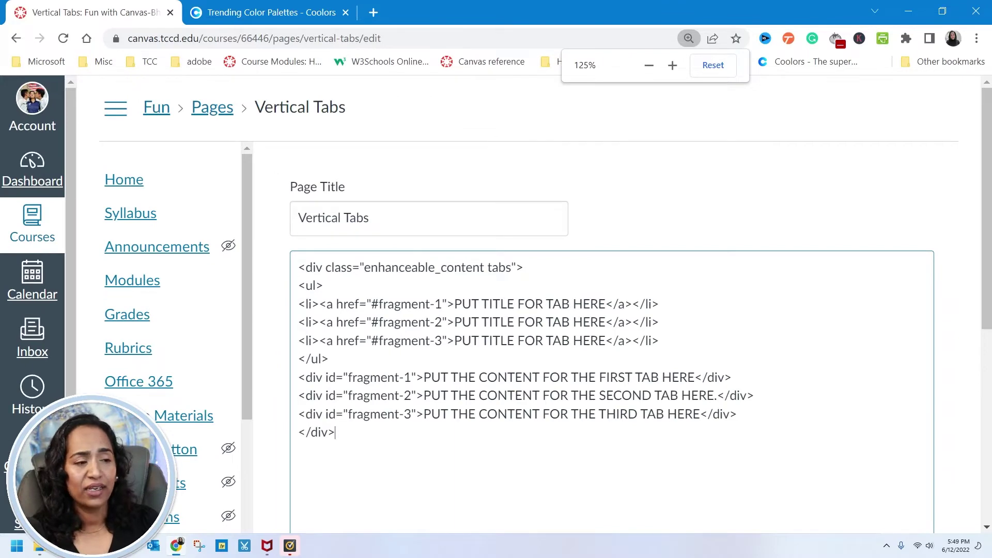
{"action": "left_click", "coordinate": [606, 304]}
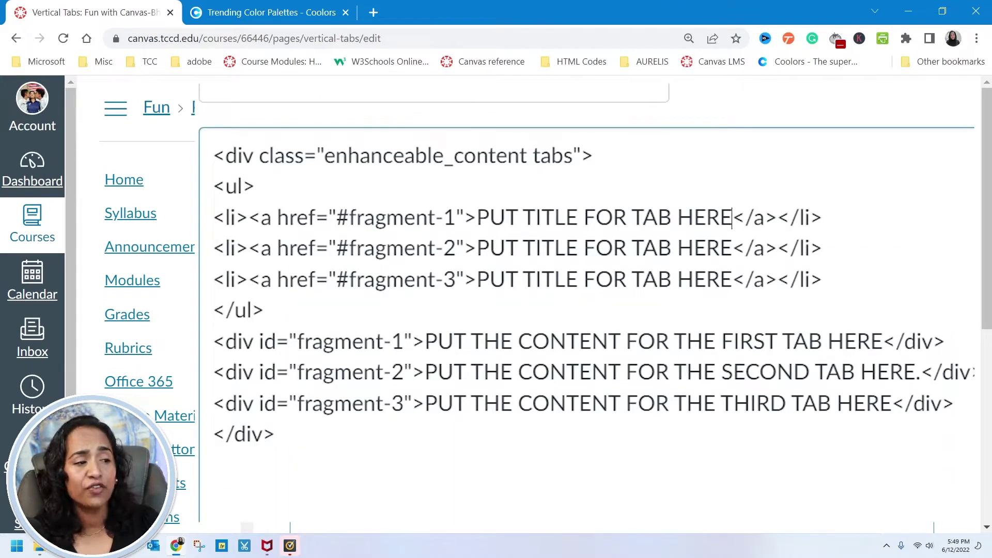
{"action": "left_click_drag", "start_coordinate": [733, 217], "coordinate": [477, 217]}
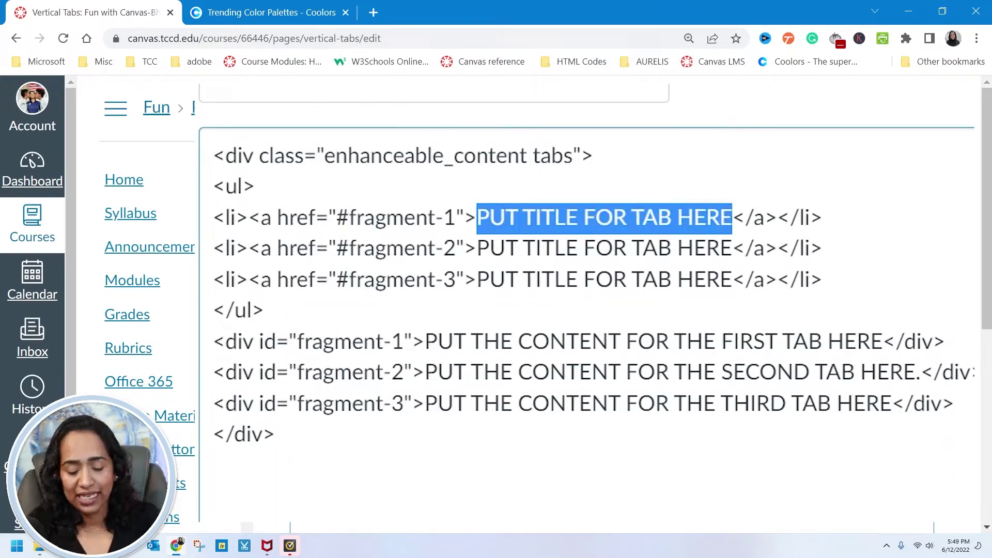
{"action": "type", "text": "Tab1"}
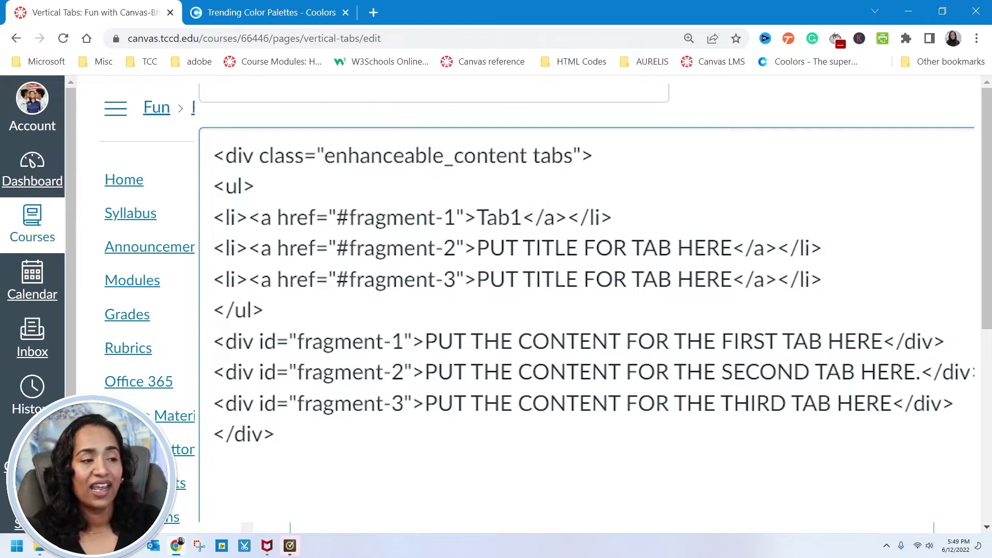
{"action": "left_click_drag", "start_coordinate": [733, 248], "coordinate": [476, 248]}
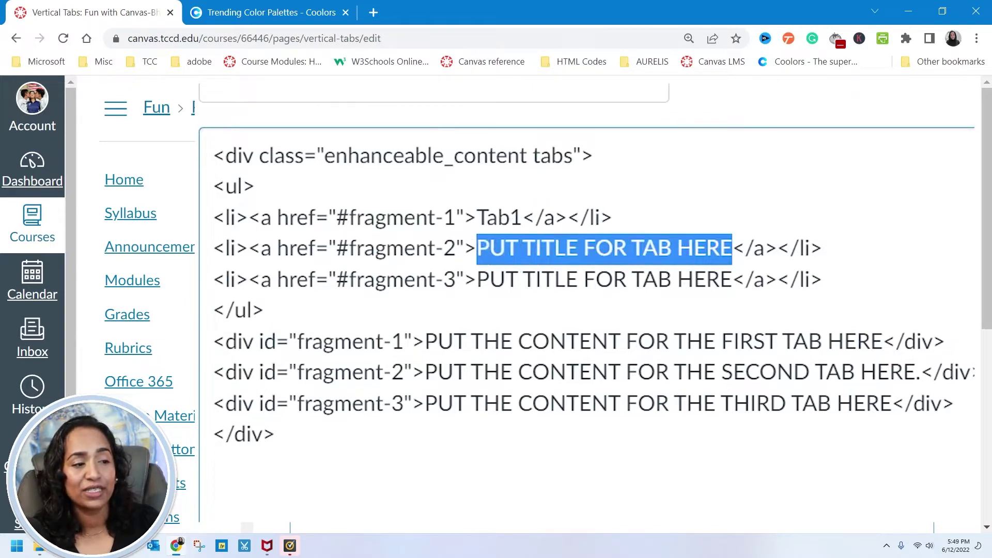
{"action": "type", "text": "Tab2"}
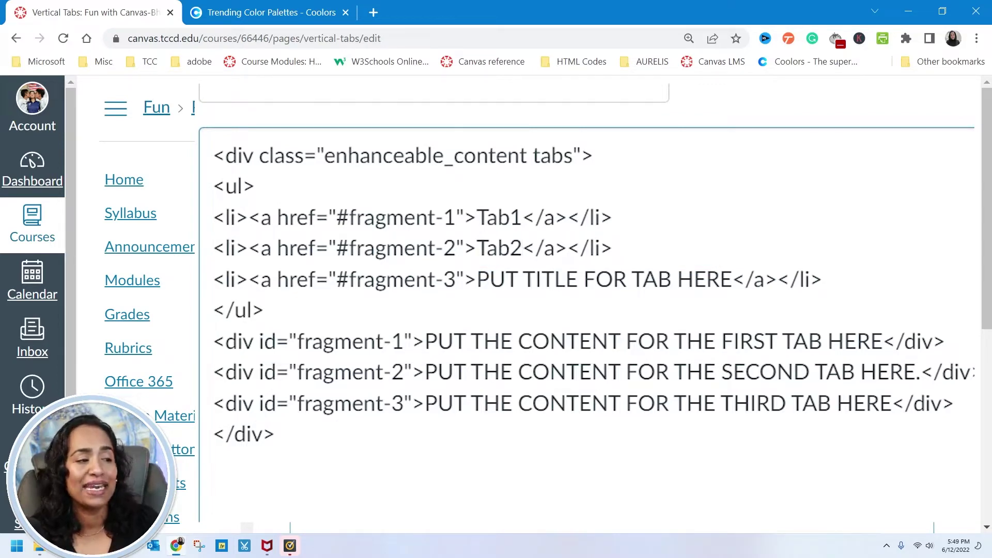
{"action": "left_click_drag", "start_coordinate": [732, 279], "coordinate": [477, 279]}
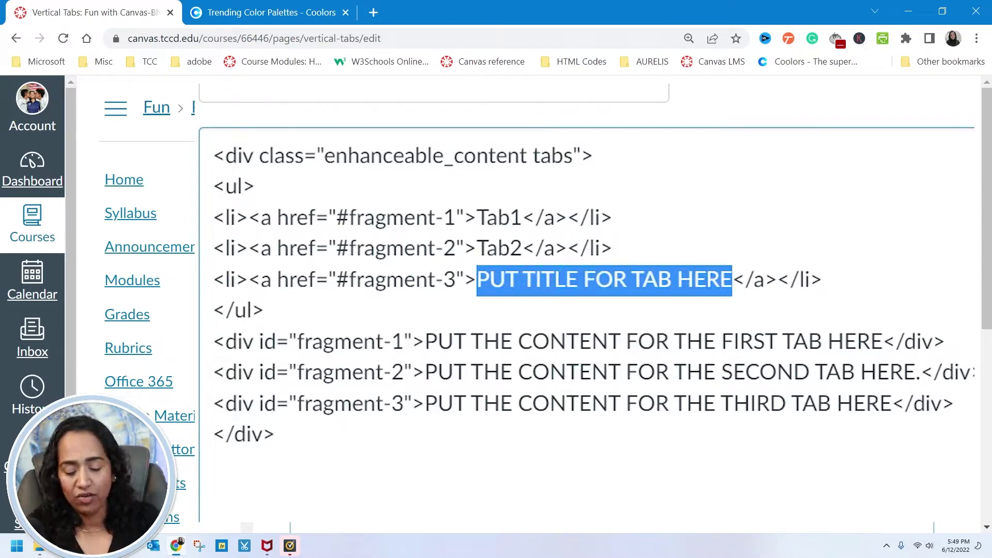
{"action": "type", "text": "Tab3"}
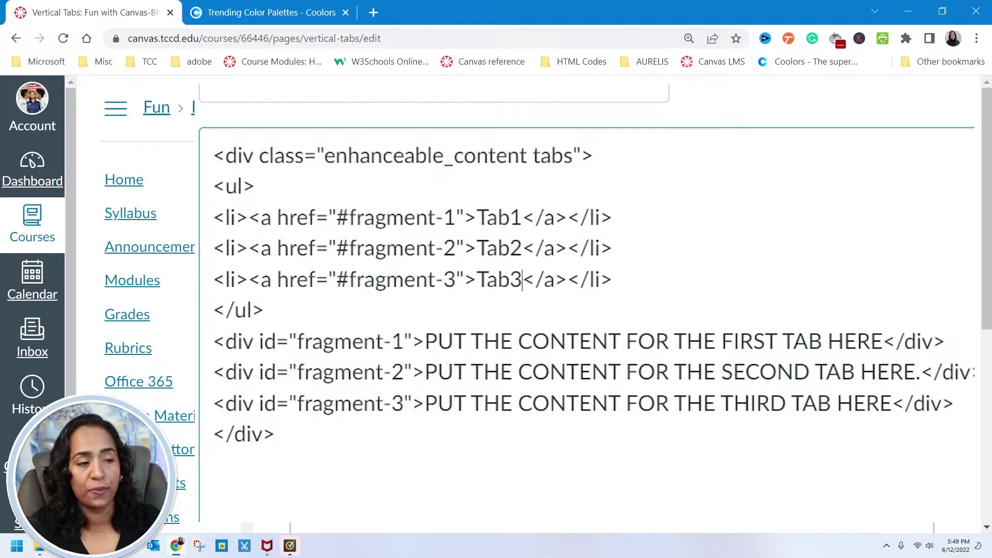
{"action": "left_click", "coordinate": [275, 434]}
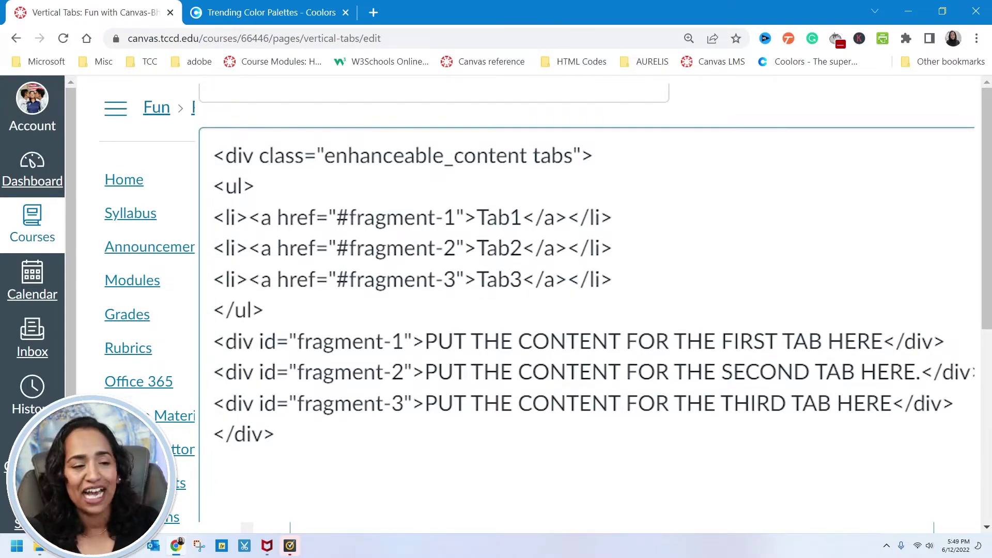
- Duplicate the Tab3 list item line to create additional tab links
{"action": "left_click", "coordinate": [612, 280]}
{"action": "left_click_drag", "start_coordinate": [612, 280], "coordinate": [213, 279]}
{"action": "key", "text": "ctrl+c"}
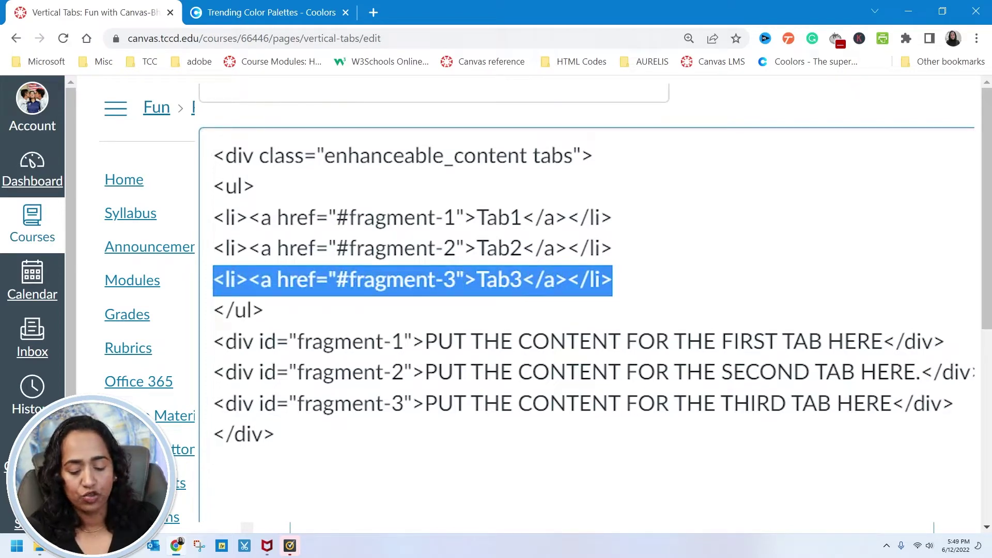
{"action": "left_click", "coordinate": [613, 279]}
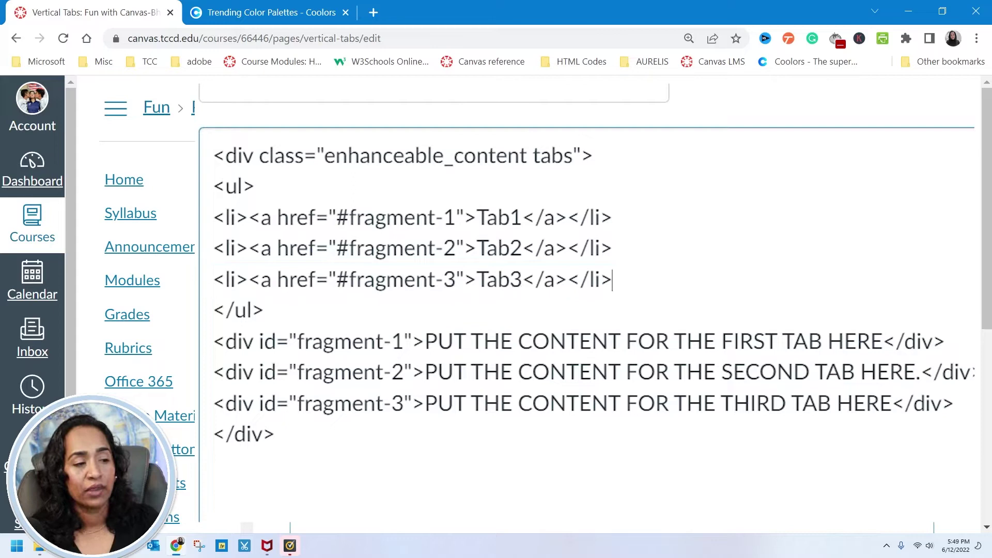
{"action": "key", "text": "Return"}
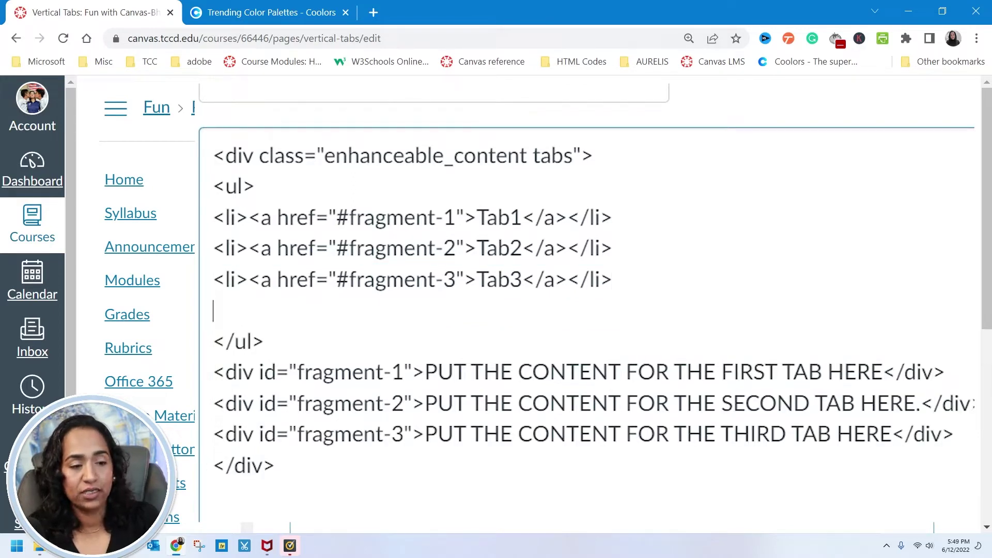
{"action": "key", "text": "ctrl+v"}
{"action": "key", "text": "ctrl+v"}
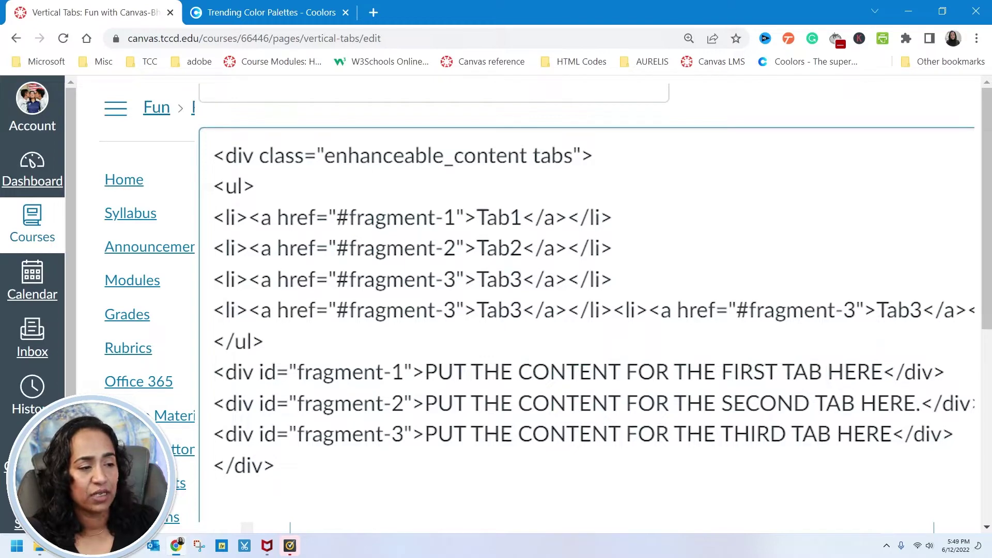
{"action": "key", "text": "Return"}
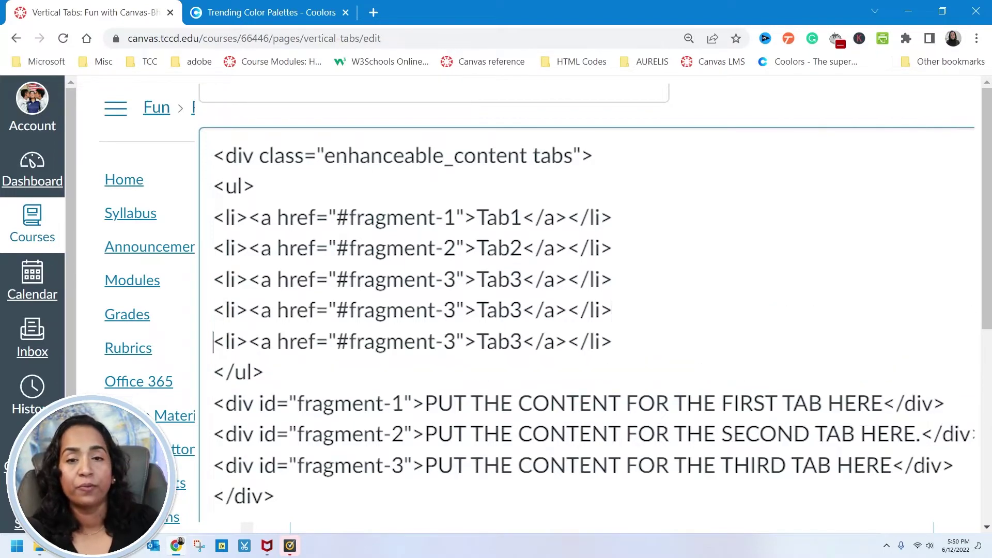
- Copy the fragment-3 content div and paste two copies below it
{"action": "scroll", "coordinate": [568, 310], "scroll_direction": "down", "scroll_amount": 3}
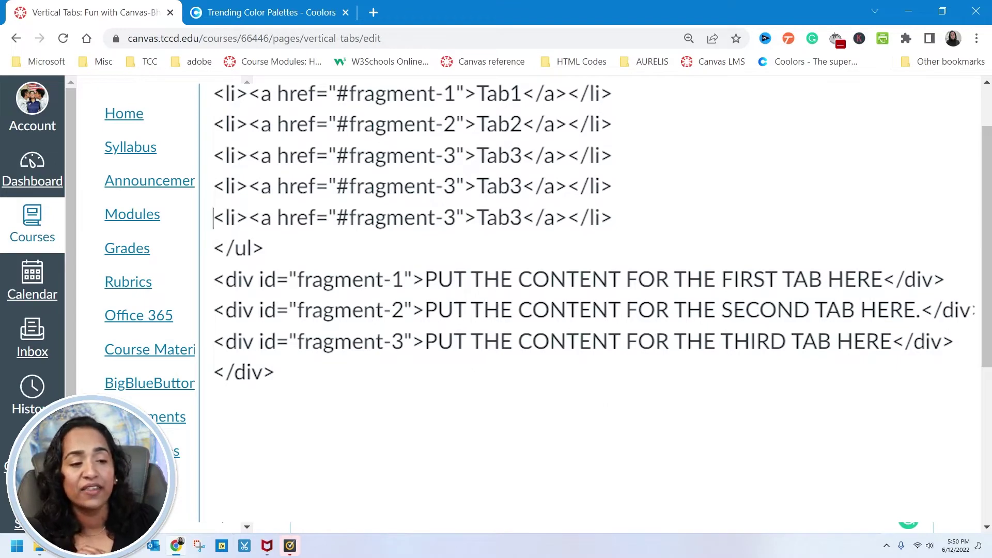
{"action": "left_click_drag", "start_coordinate": [214, 341], "coordinate": [954, 341]}
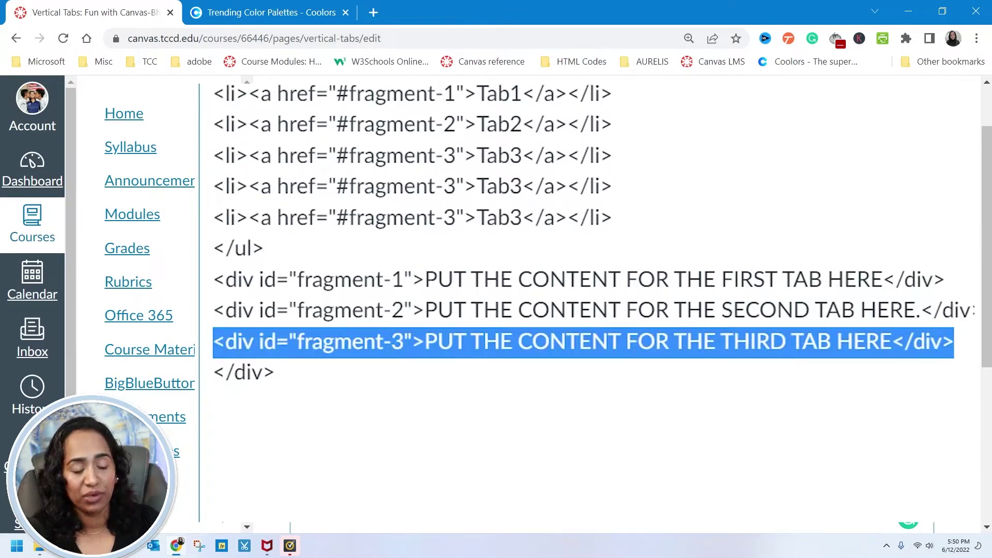
{"action": "key", "text": "ctrl+c"}
{"action": "key", "text": "End"}
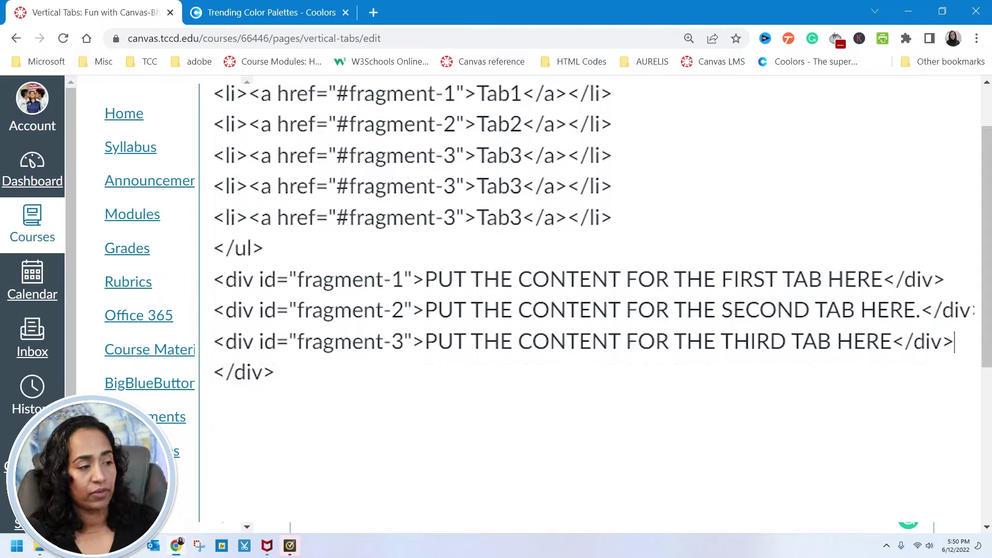
{"action": "key", "text": "Return"}
{"action": "key", "text": "ctrl+v"}
{"action": "key", "text": "Return"}
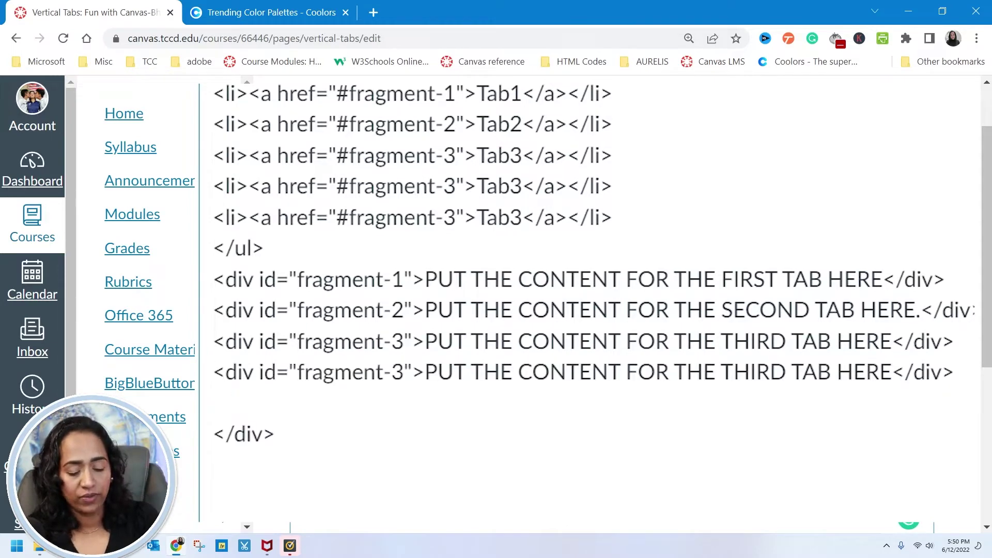
{"action": "key", "text": "ctrl+v"}
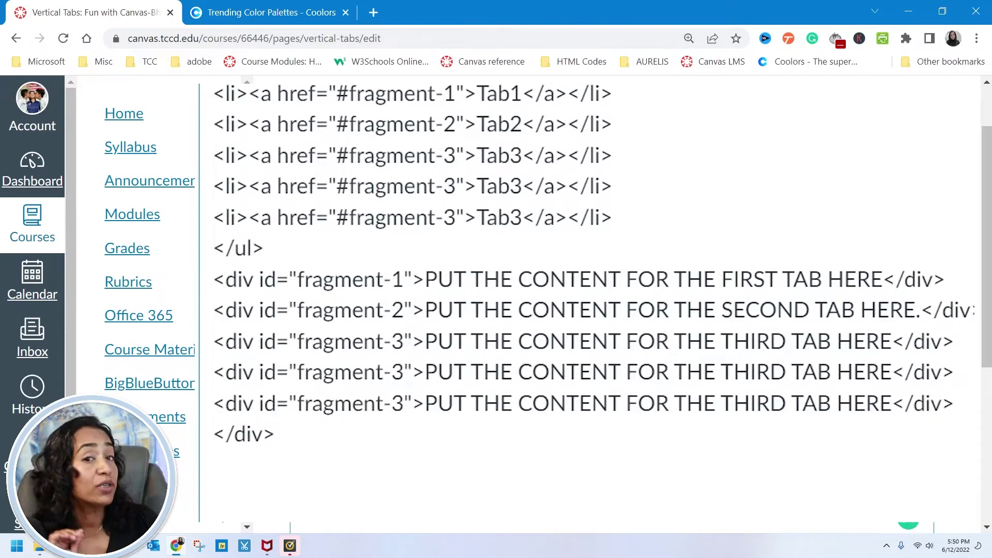
- Renumber the fourth and fifth tab links to fragment-4/Tab4 and fragment-5/Tab5
{"action": "left_click", "coordinate": [456, 186]}
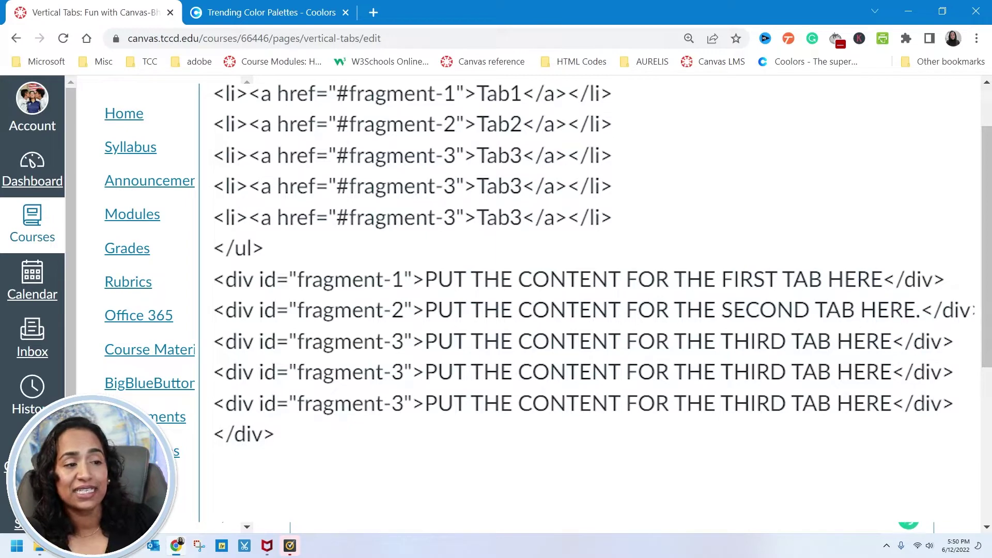
{"action": "key", "text": "BackSpace"}
{"action": "type", "text": "4"}
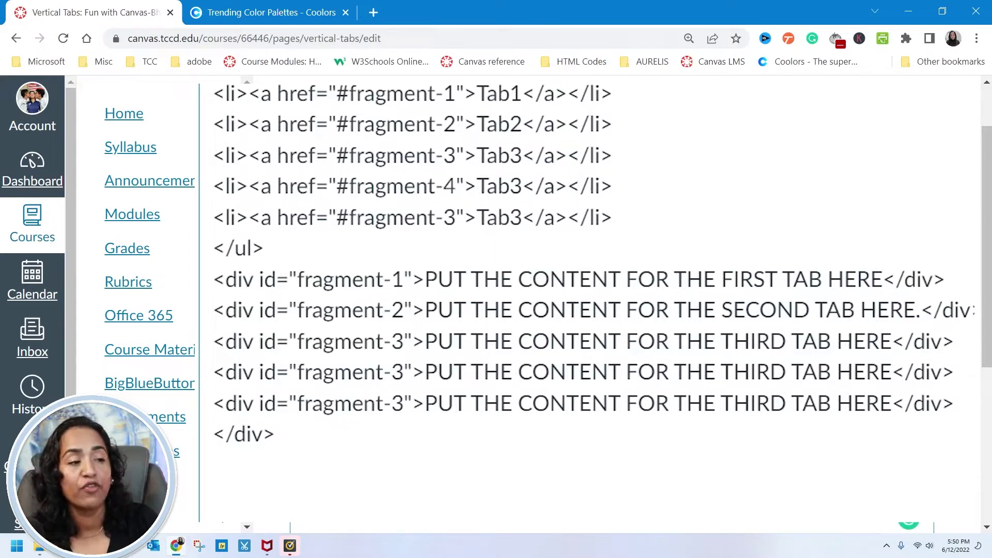
{"action": "left_click", "coordinate": [523, 186]}
{"action": "key", "text": "BackSpace"}
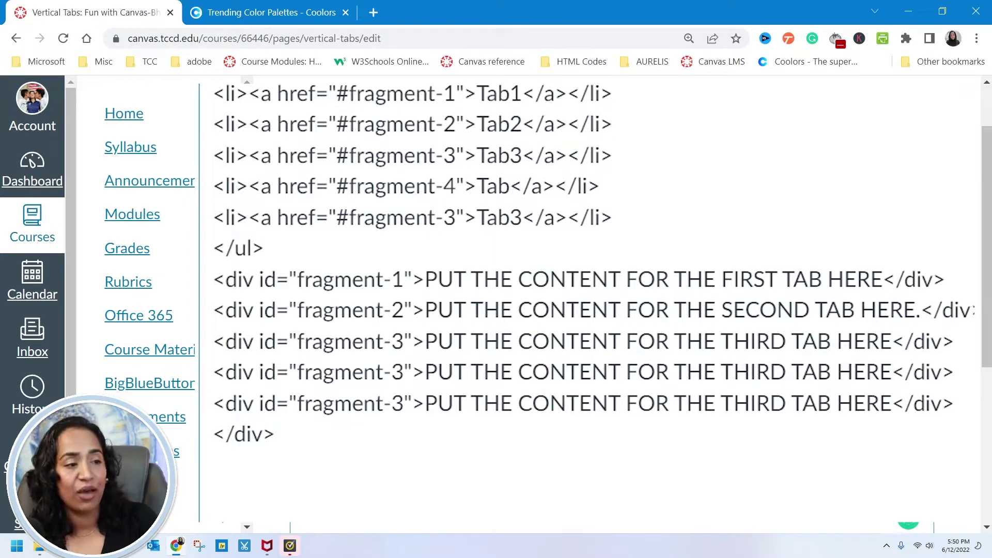
{"action": "type", "text": "4"}
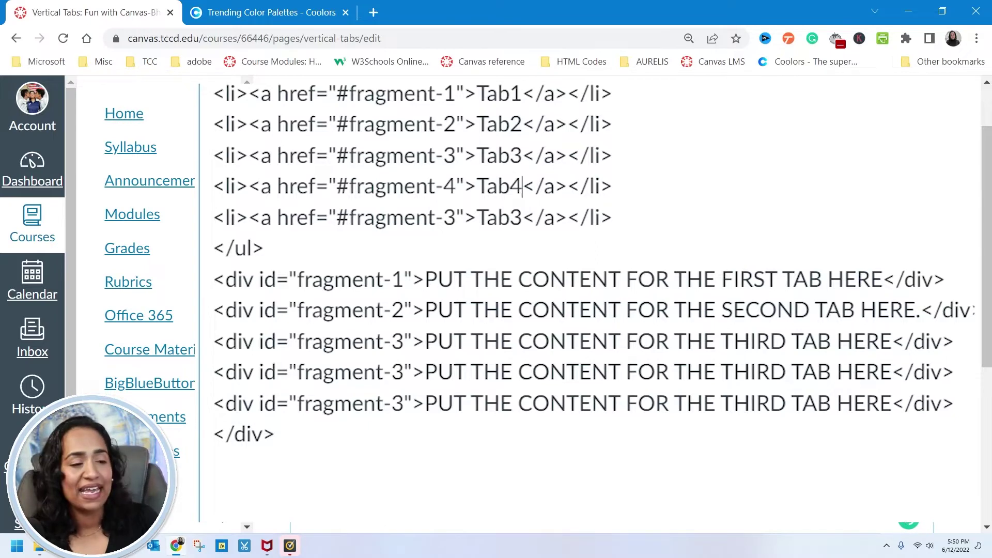
{"action": "left_click", "coordinate": [456, 217]}
{"action": "key", "text": "BackSpace"}
{"action": "type", "text": "5"}
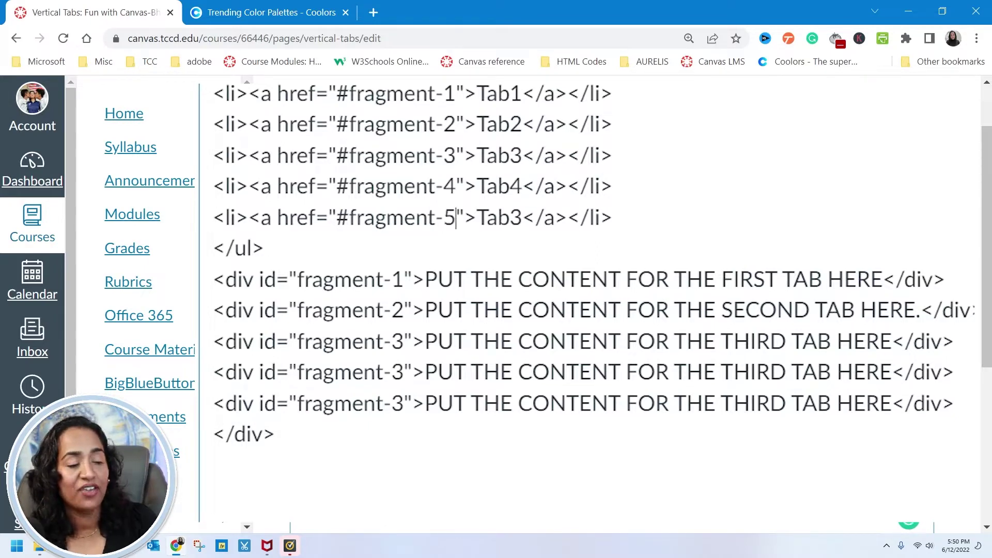
{"action": "left_click", "coordinate": [523, 217]}
{"action": "key", "text": "BackSpace"}
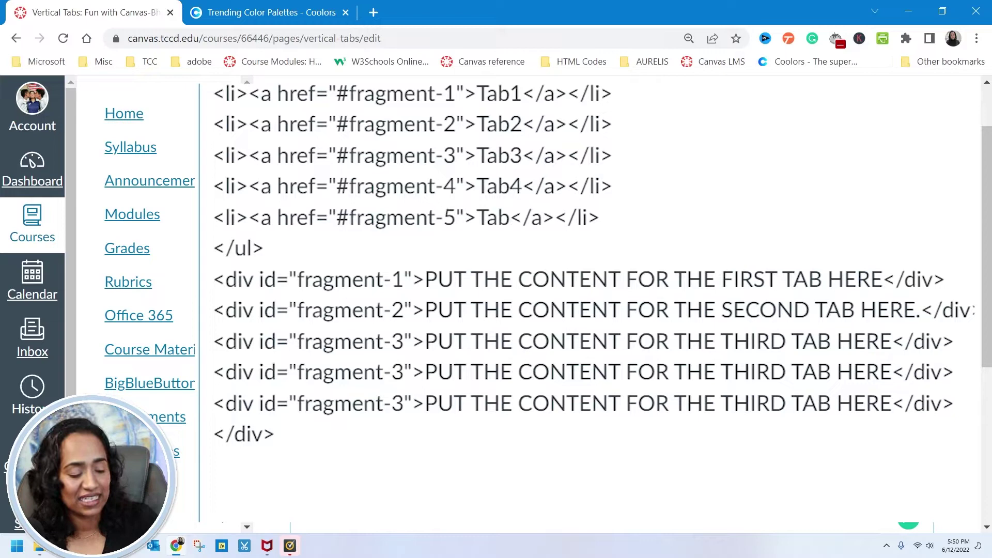
{"action": "type", "text": "5"}
- Change the two new content div ids to fragment-4 and fragment-5
{"action": "left_click", "coordinate": [404, 372]}
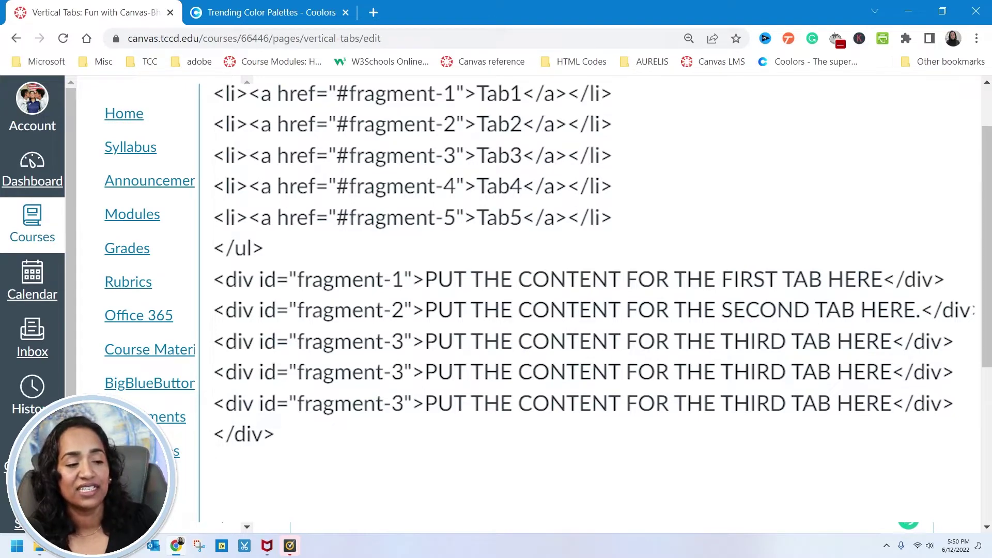
{"action": "key", "text": "BackSpace"}
{"action": "type", "text": "4"}
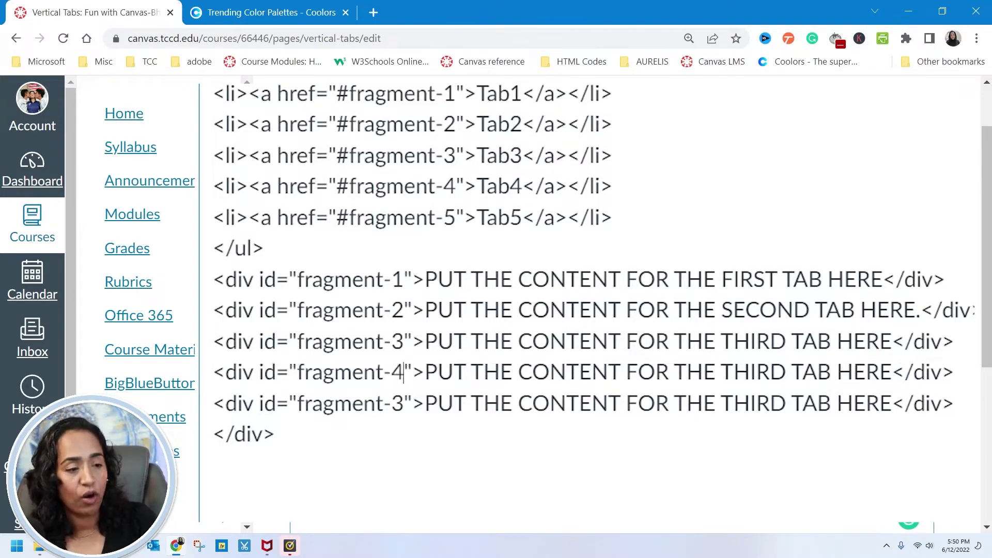
{"action": "left_click", "coordinate": [404, 403]}
{"action": "key", "text": "BackSpace"}
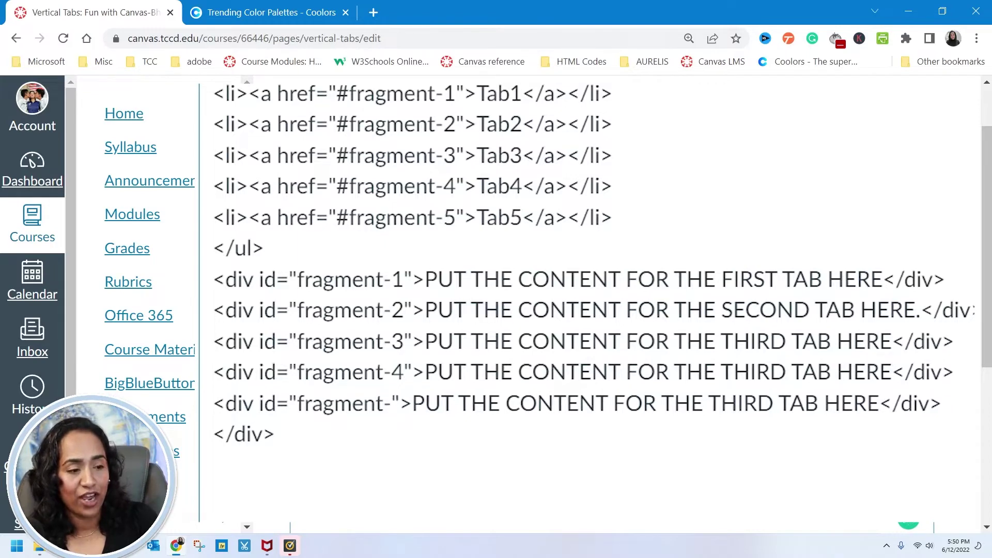
{"action": "type", "text": "5"}
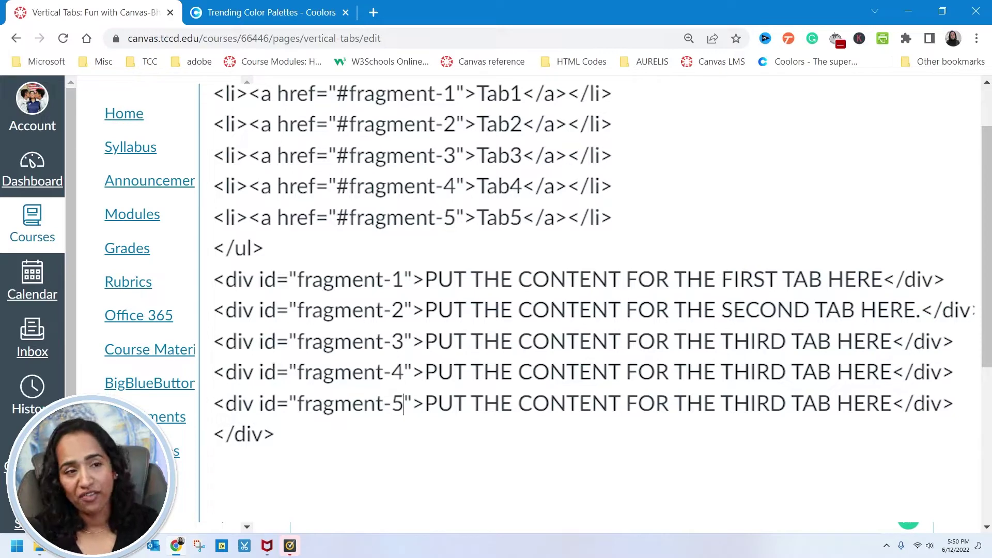
- Save the page, check that Tab2 through Tab5 each show content, and reopen it for editing
{"action": "scroll", "coordinate": [589, 299], "scroll_direction": "down", "scroll_amount": 5}
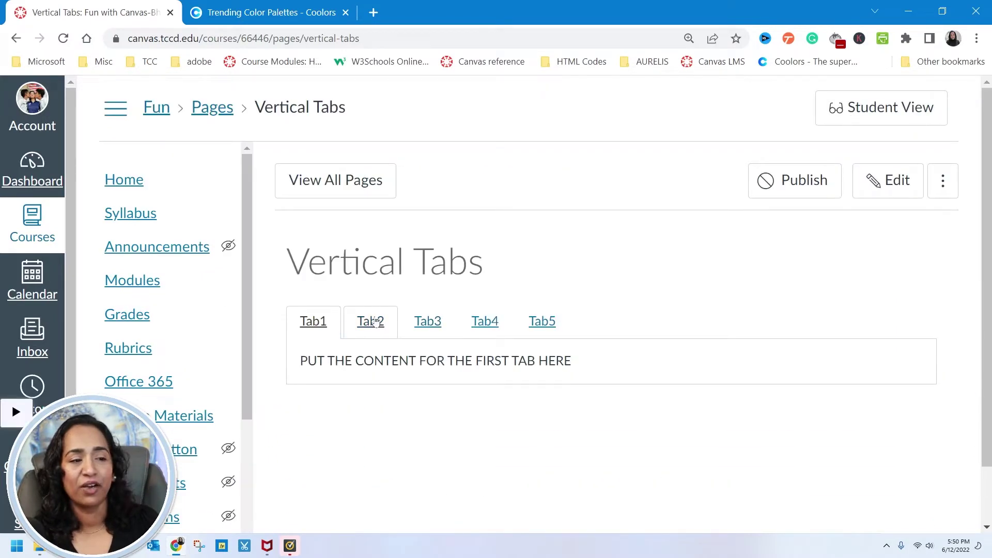
{"action": "left_click", "coordinate": [370, 322]}
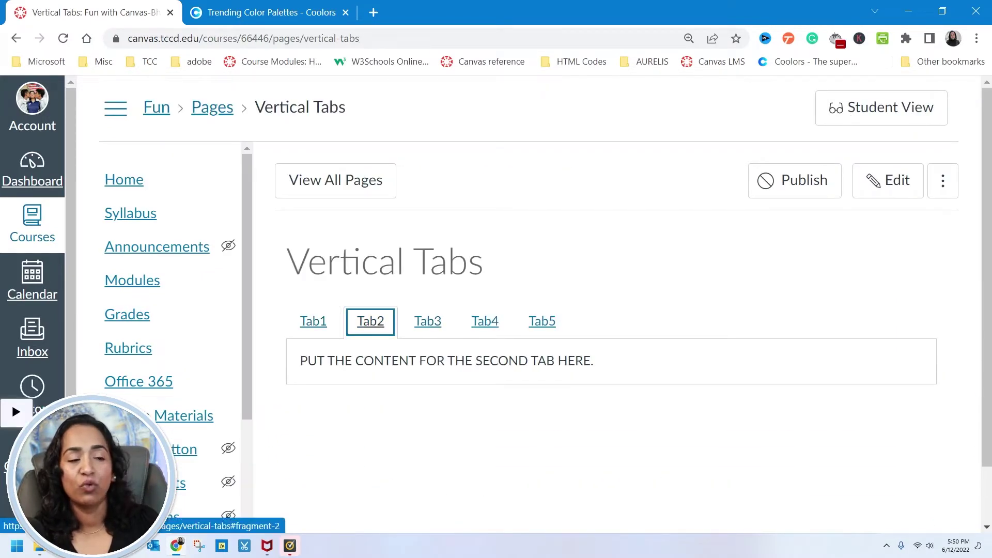
{"action": "left_click", "coordinate": [428, 322]}
{"action": "left_click", "coordinate": [485, 322]}
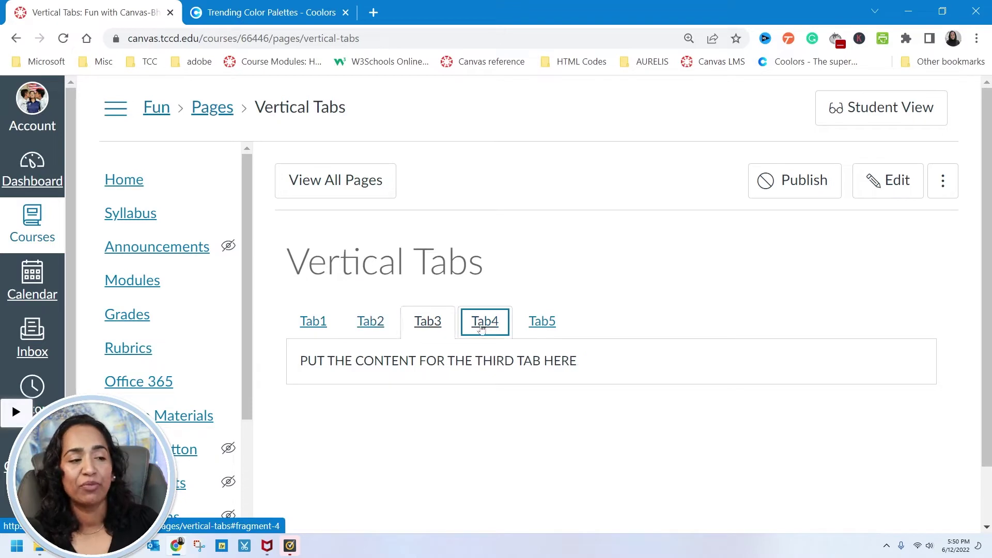
{"action": "left_click", "coordinate": [542, 322]}
{"action": "left_click", "coordinate": [888, 179]}
{"action": "left_click", "coordinate": [888, 178]}
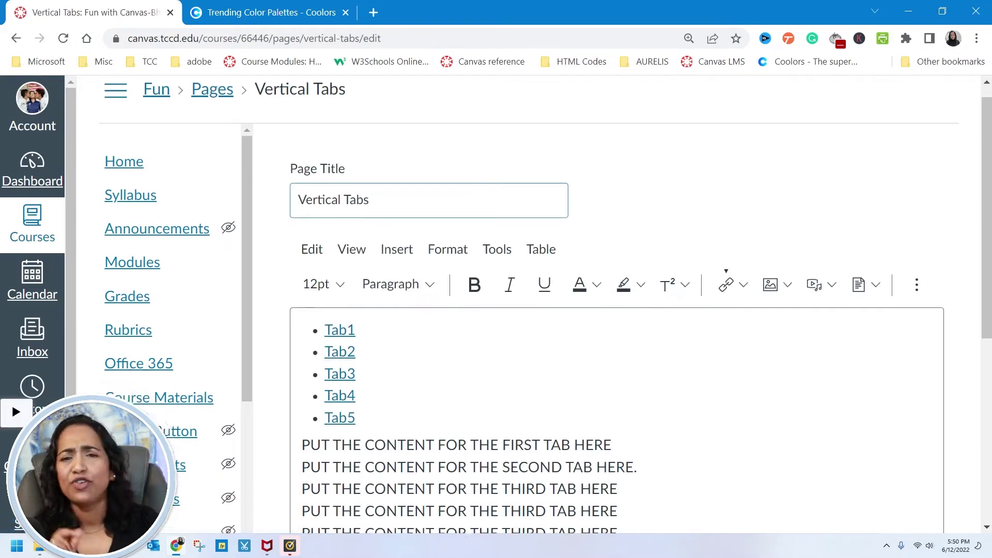
- Replace Tab1's placeholder line with quick brown fox sample paragraphs from clipboard history
{"action": "scroll", "coordinate": [645, 305], "scroll_direction": "down", "scroll_amount": 3}
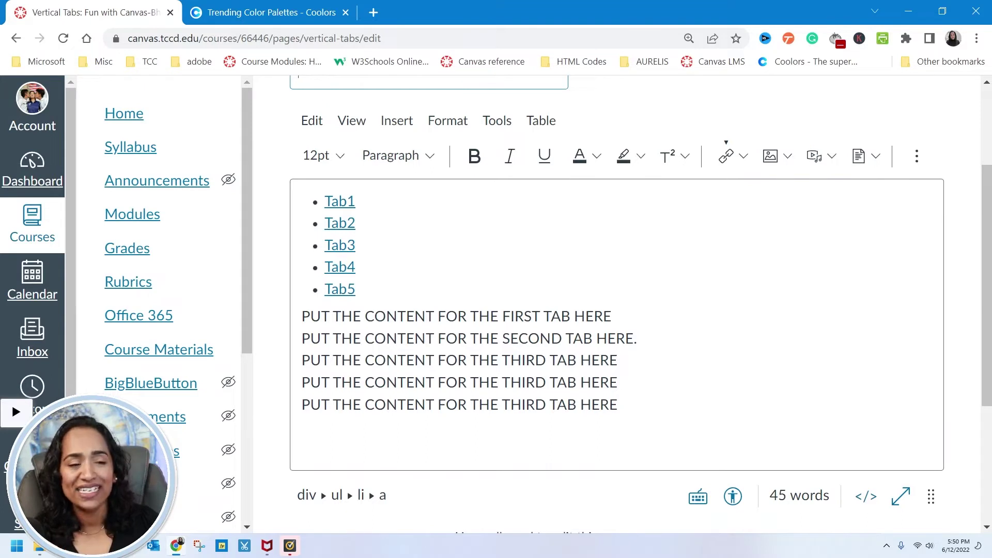
{"action": "left_click_drag", "start_coordinate": [302, 316], "coordinate": [435, 338]}
{"action": "left_click_drag", "start_coordinate": [302, 316], "coordinate": [612, 317]}
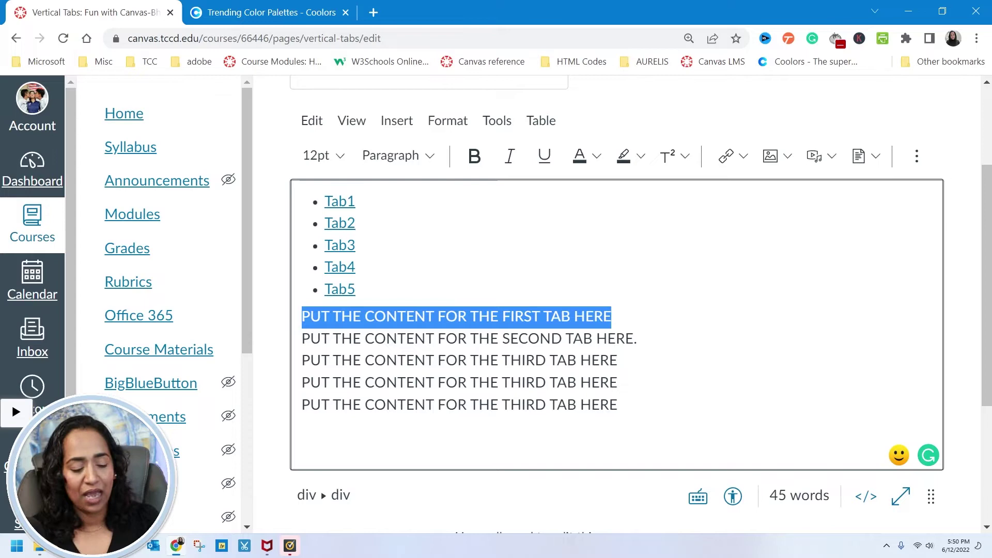
{"action": "key", "text": "BackSpace"}
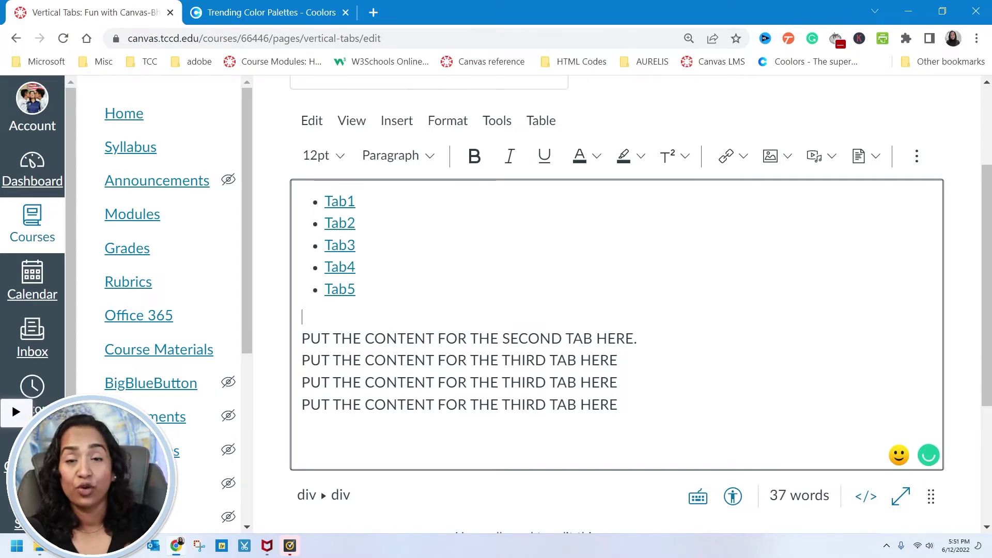
{"action": "key", "text": "super+v"}
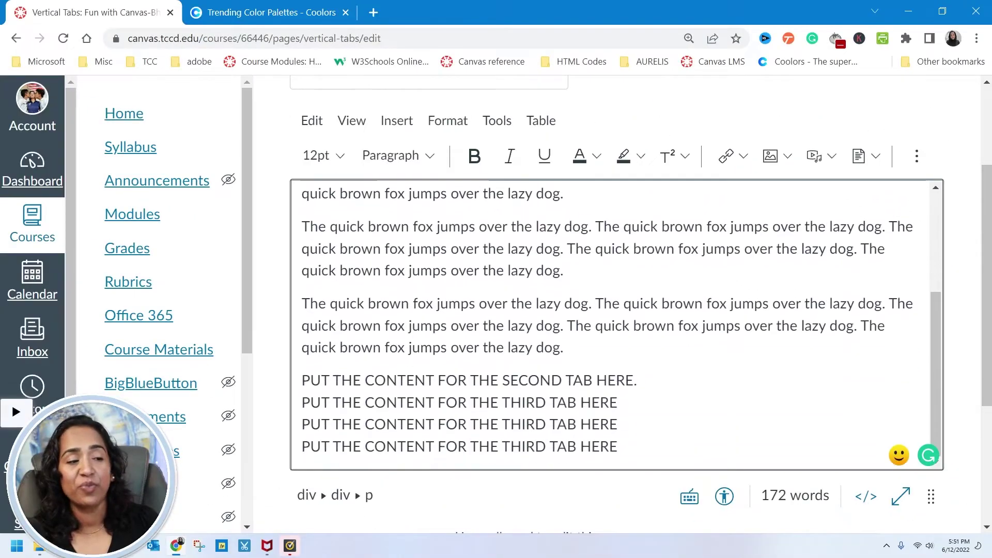
- Delete the second tab's placeholder line
{"action": "left_click", "coordinate": [564, 348]}
{"action": "left_click_drag", "start_coordinate": [637, 381], "coordinate": [301, 381]}
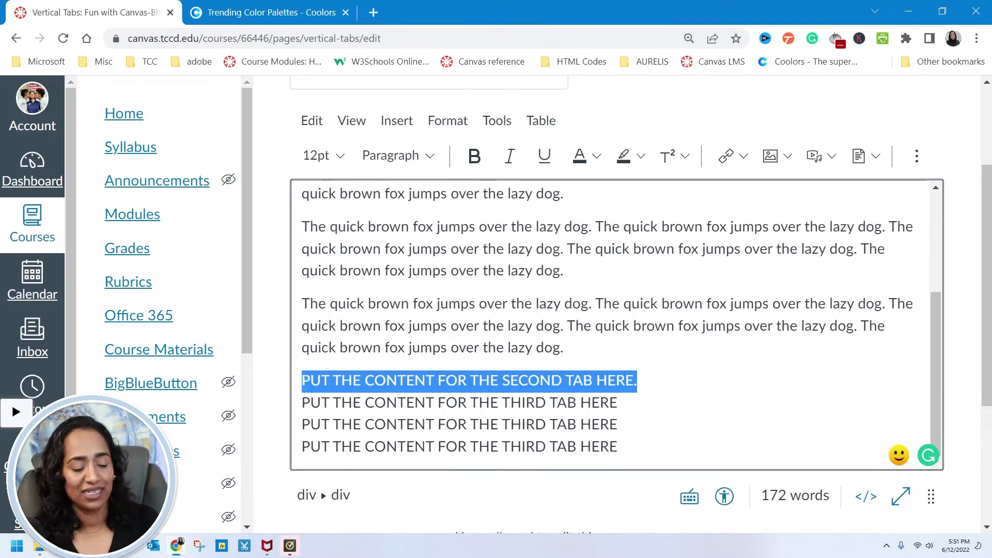
{"action": "key", "text": "BackSpace"}
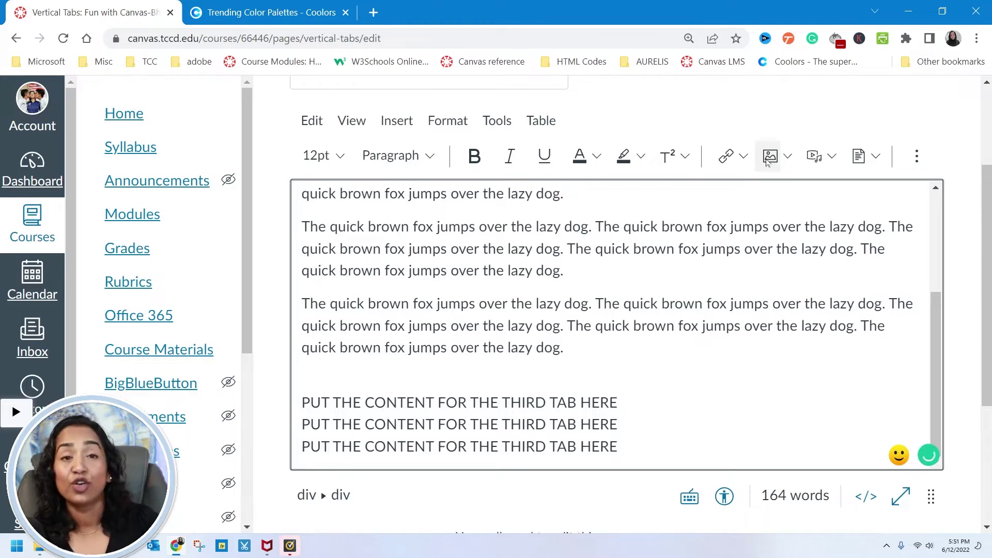
- Insert the Unsplash photo of a cat with a butterfly through the Upload Image dialog
{"action": "left_click", "coordinate": [771, 155]}
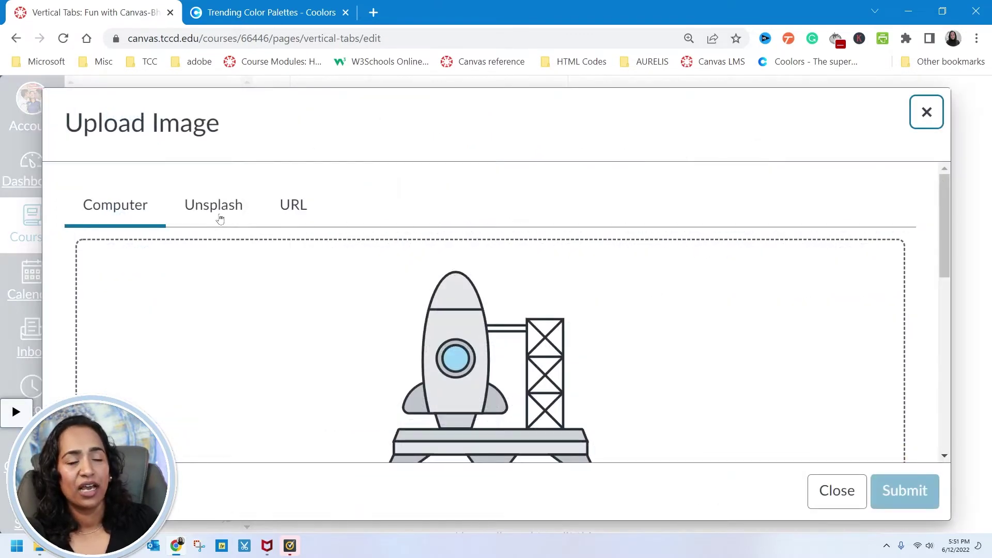
{"action": "left_click", "coordinate": [220, 219]}
{"action": "left_click", "coordinate": [88, 324]}
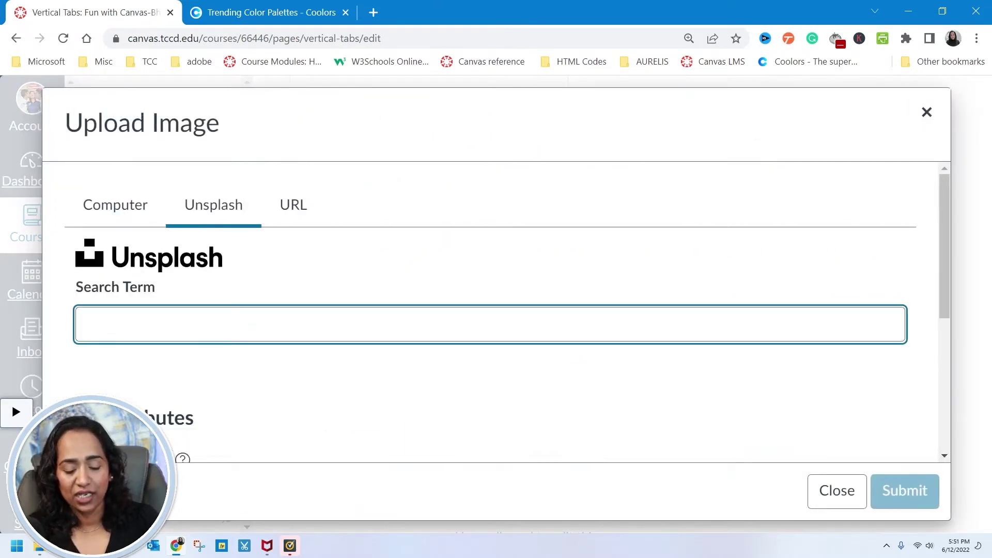
{"action": "scroll", "coordinate": [421, 297], "scroll_direction": "down", "scroll_amount": 3}
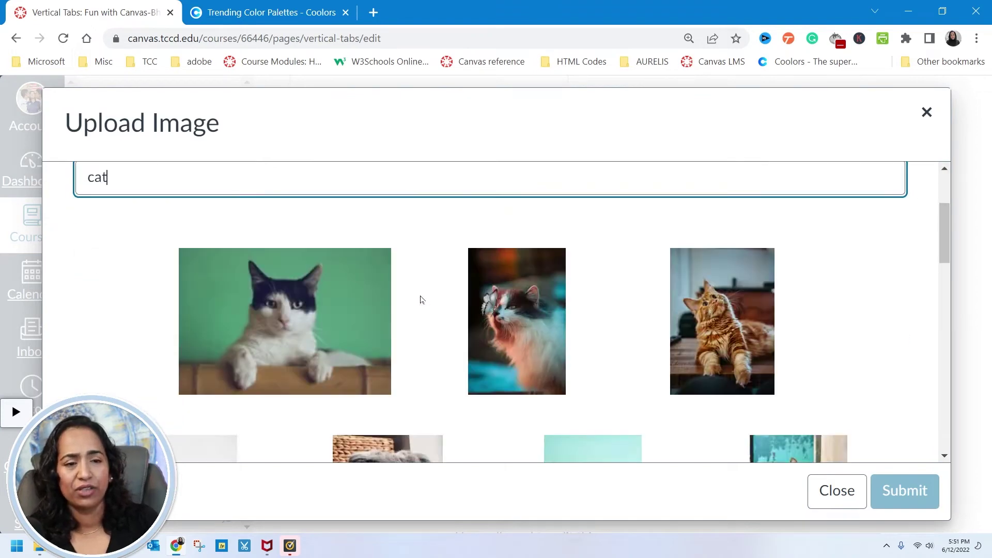
{"action": "scroll", "coordinate": [639, 313], "scroll_direction": "down", "scroll_amount": 3}
{"action": "scroll", "coordinate": [639, 313], "scroll_direction": "down", "scroll_amount": 3}
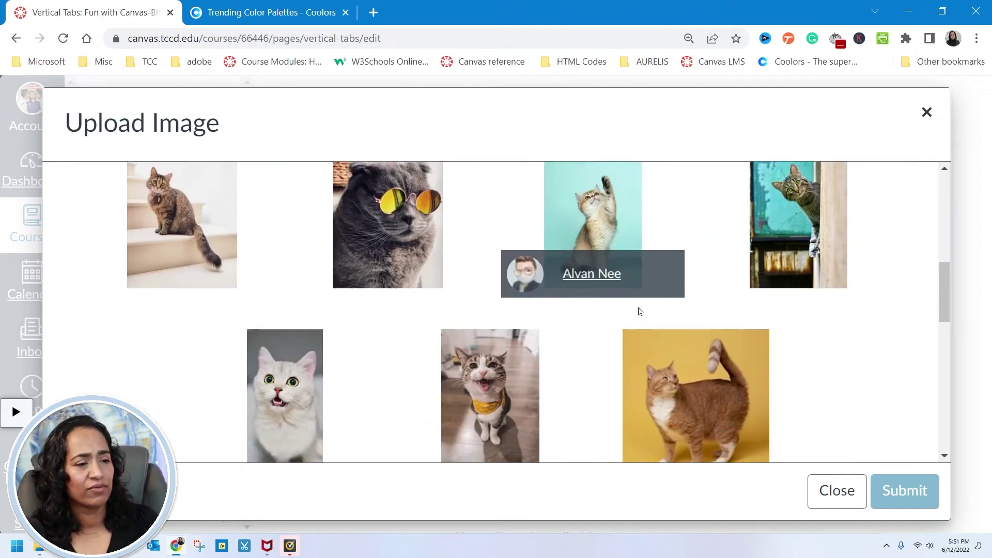
{"action": "scroll", "coordinate": [639, 311], "scroll_direction": "up", "scroll_amount": 4}
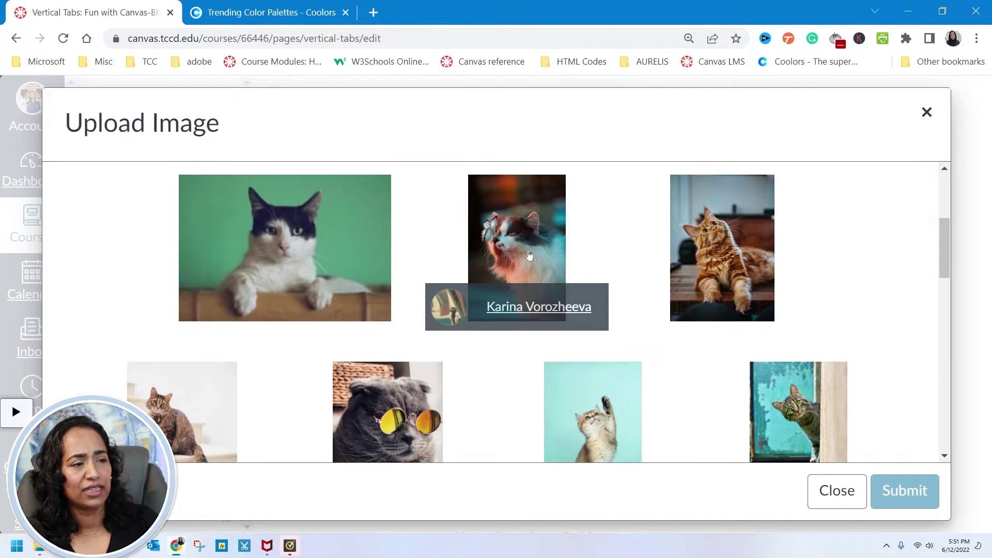
{"action": "left_click", "coordinate": [529, 254]}
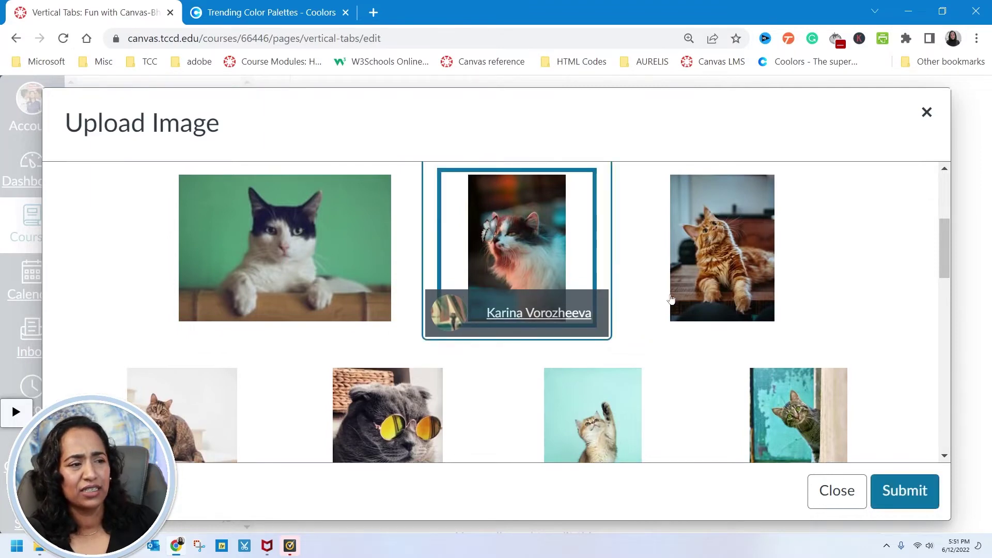
{"action": "left_click", "coordinate": [908, 492]}
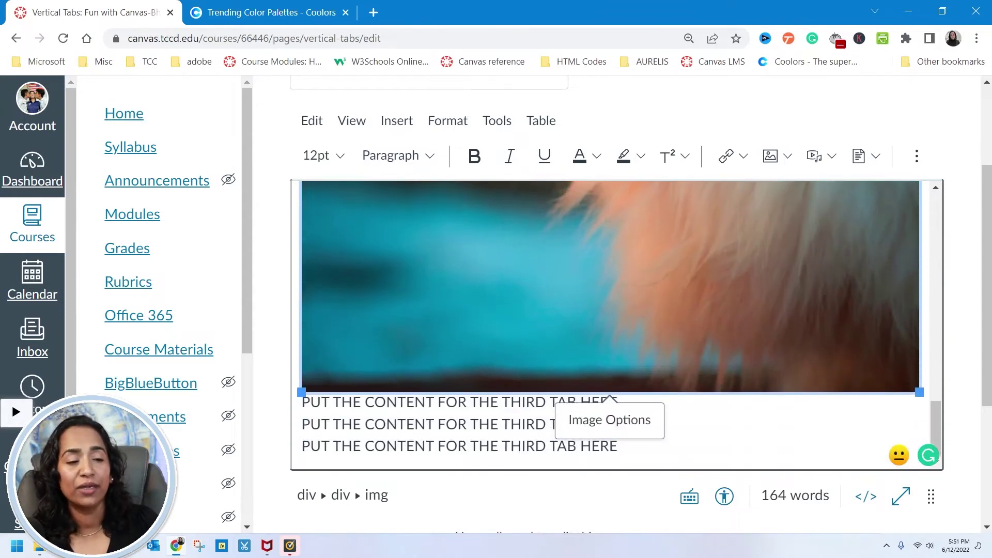
- Resize the butterfly cat image down to a small, narrow portrait
{"action": "left_click_drag", "start_coordinate": [304, 388], "coordinate": [416, 321]}
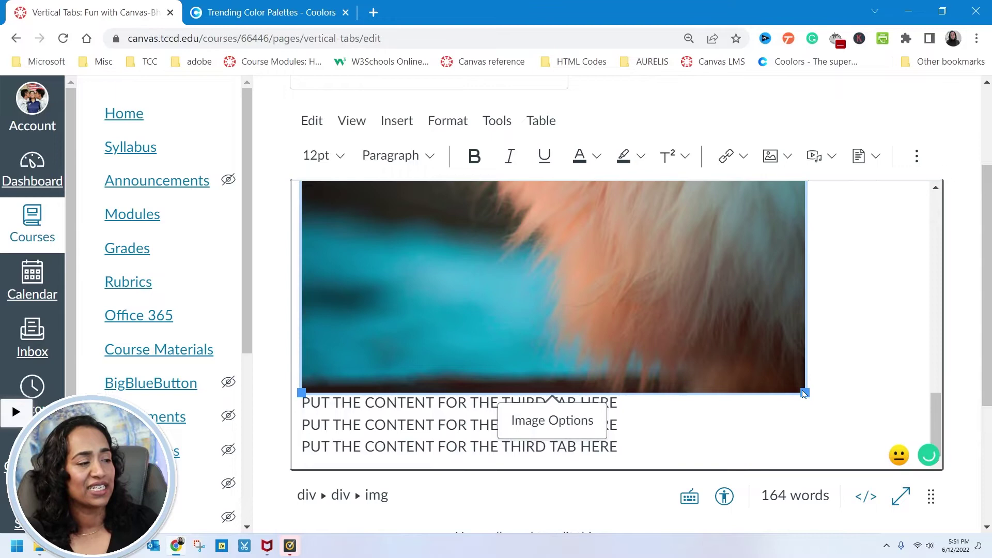
{"action": "left_click_drag", "start_coordinate": [805, 392], "coordinate": [510, 392]}
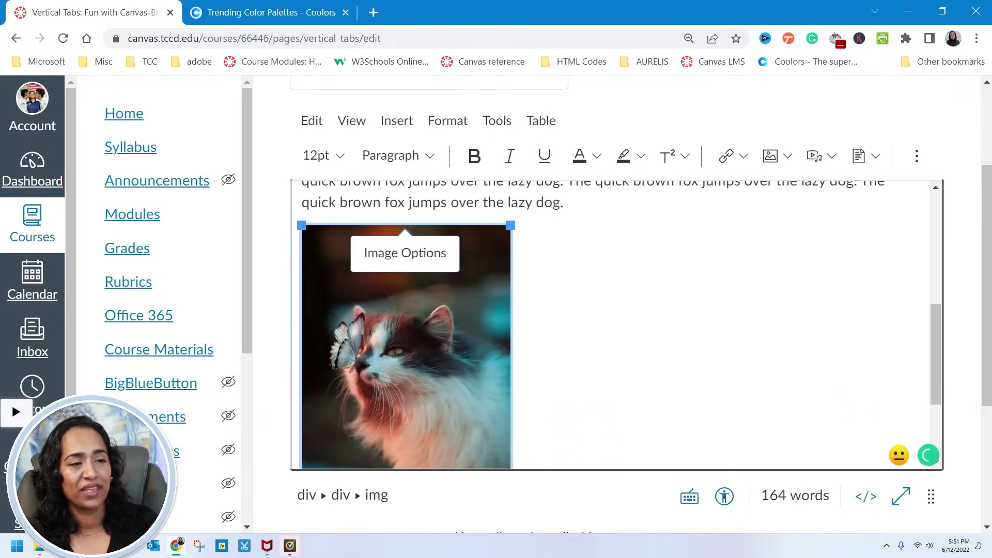
{"action": "left_click_drag", "start_coordinate": [618, 403], "coordinate": [302, 402]}
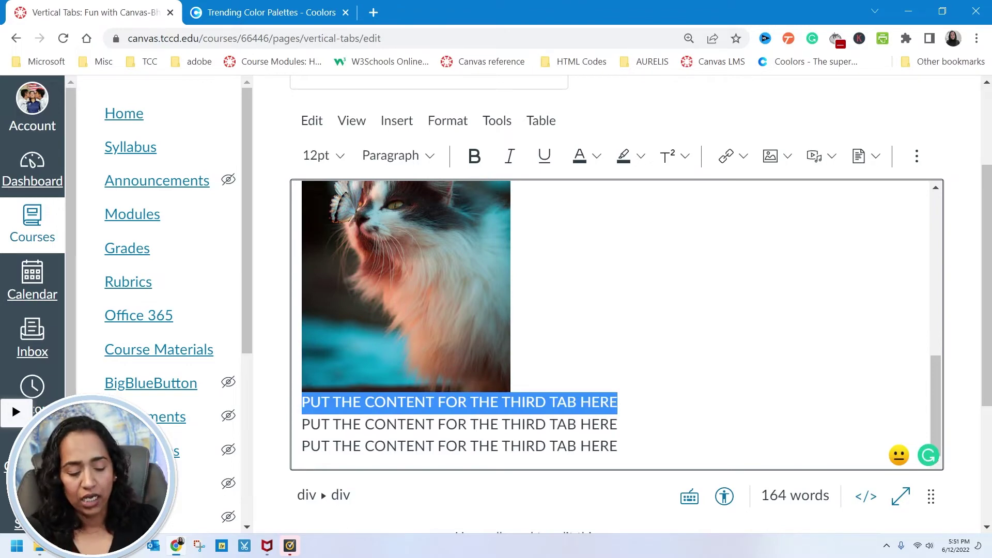
- Replace the first placeholder line under the cat image with one quick brown fox paragraph
{"action": "key", "text": "Delete"}
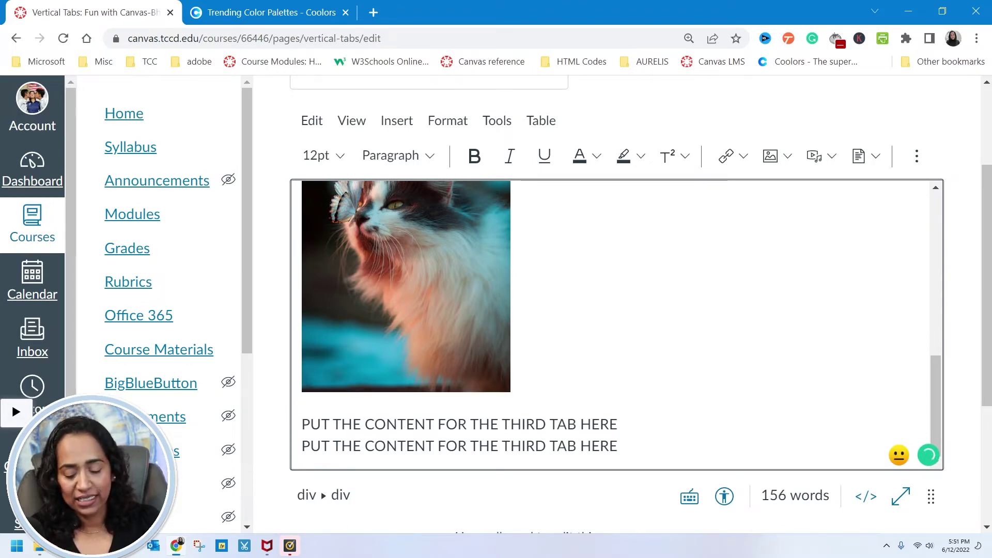
{"action": "key", "text": "super+v"}
{"action": "scroll", "coordinate": [386, 331], "scroll_direction": "down", "scroll_amount": 3}
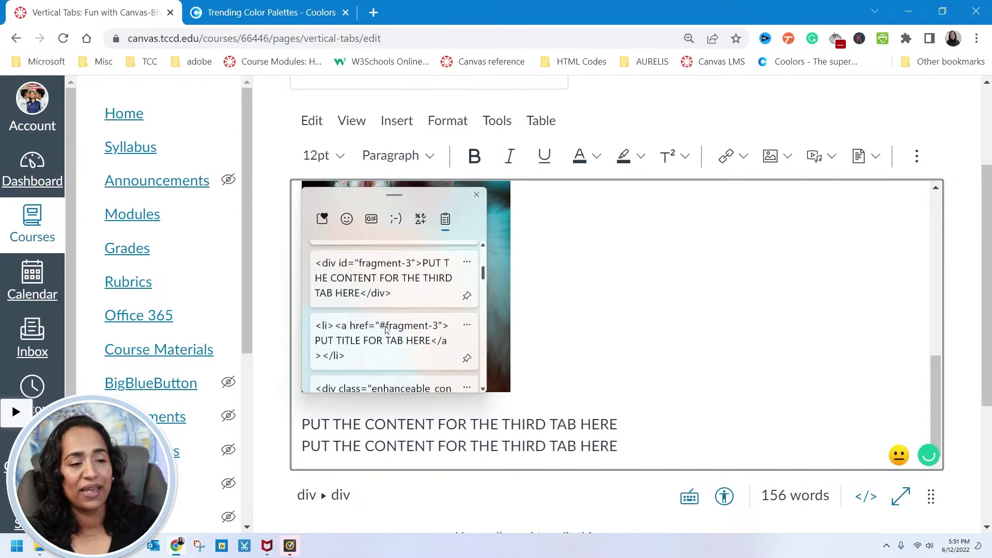
{"action": "scroll", "coordinate": [386, 331], "scroll_direction": "down", "scroll_amount": 5}
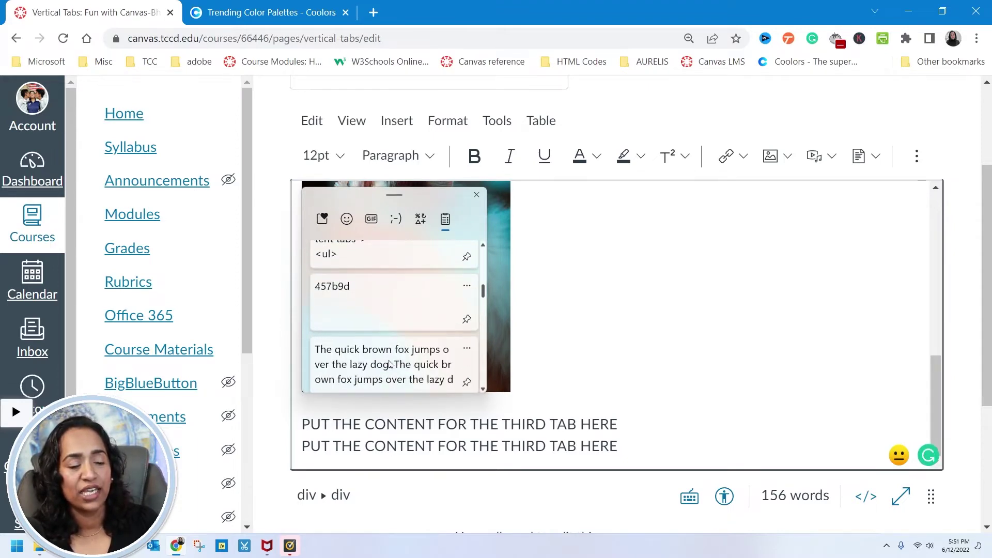
{"action": "left_click", "coordinate": [390, 365]}
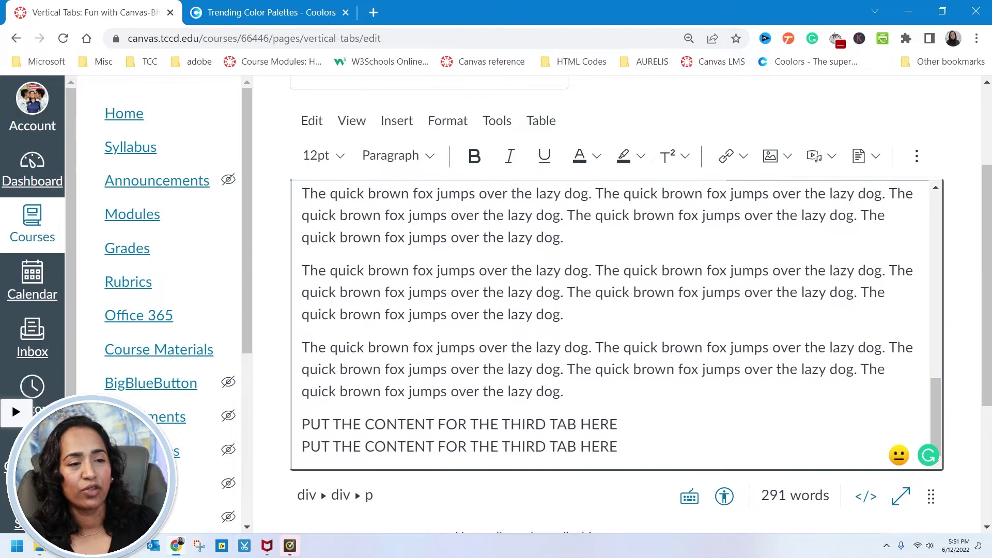
{"action": "left_click_drag", "start_coordinate": [302, 270], "coordinate": [563, 391]}
{"action": "key", "text": "BackSpace"}
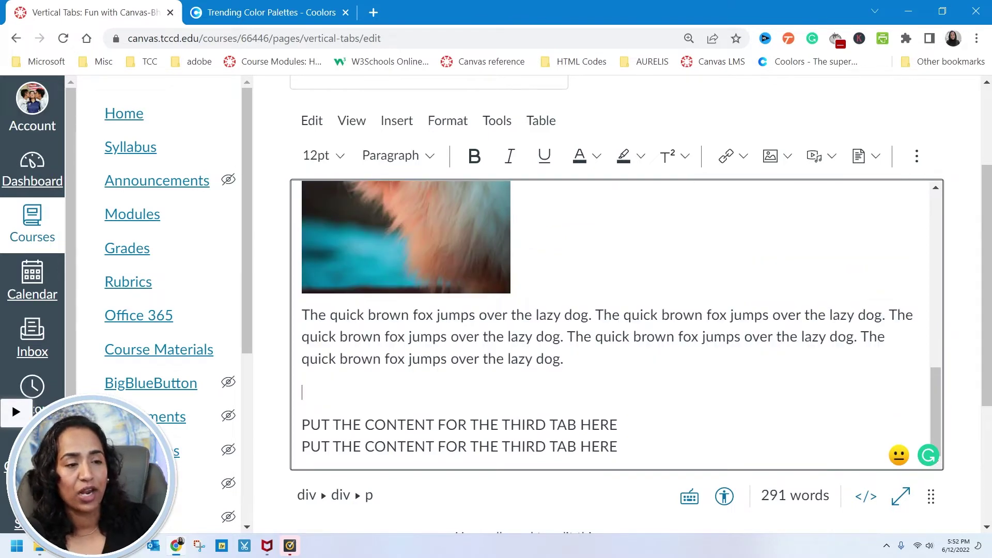
- Search Unsplash for 'cats' and insert the photo of a cat lying on a wooden floor
{"action": "left_click", "coordinate": [770, 156]}
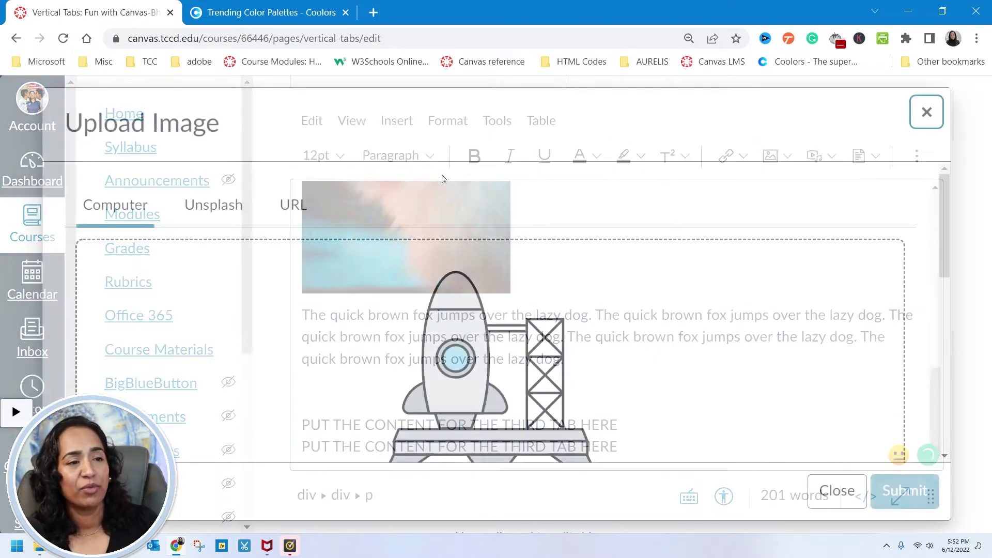
{"action": "left_click", "coordinate": [213, 207]}
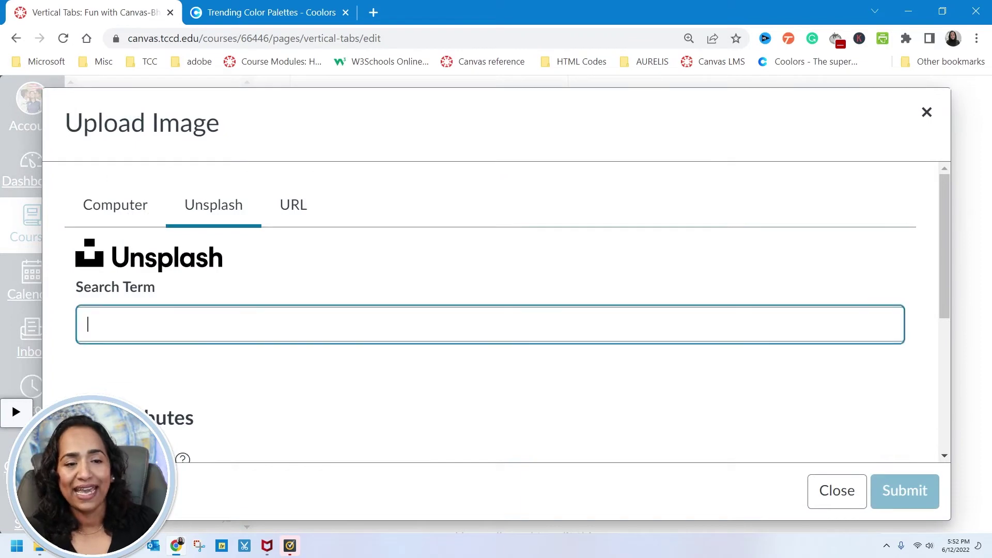
{"action": "type", "text": "cats"}
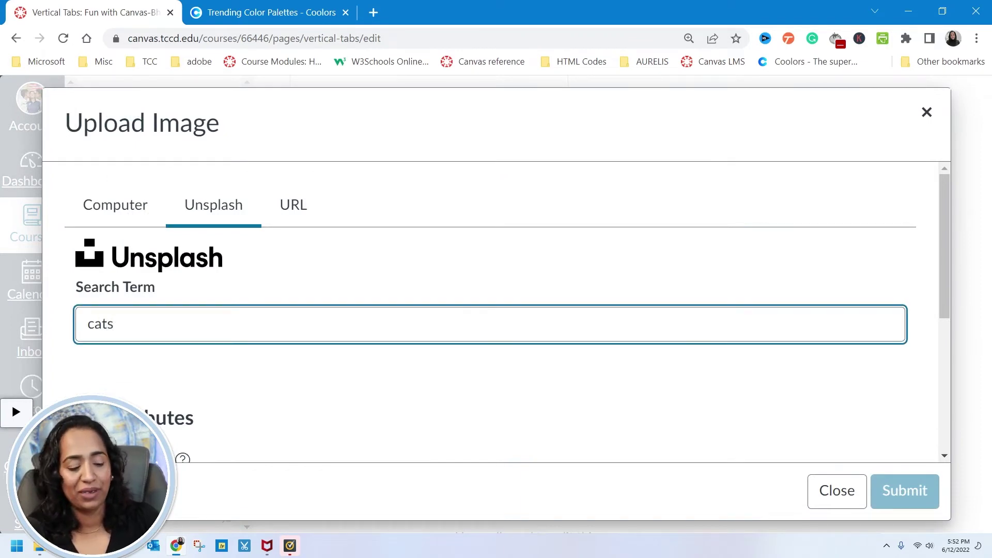
{"action": "scroll", "coordinate": [496, 313], "scroll_direction": "down", "scroll_amount": 8}
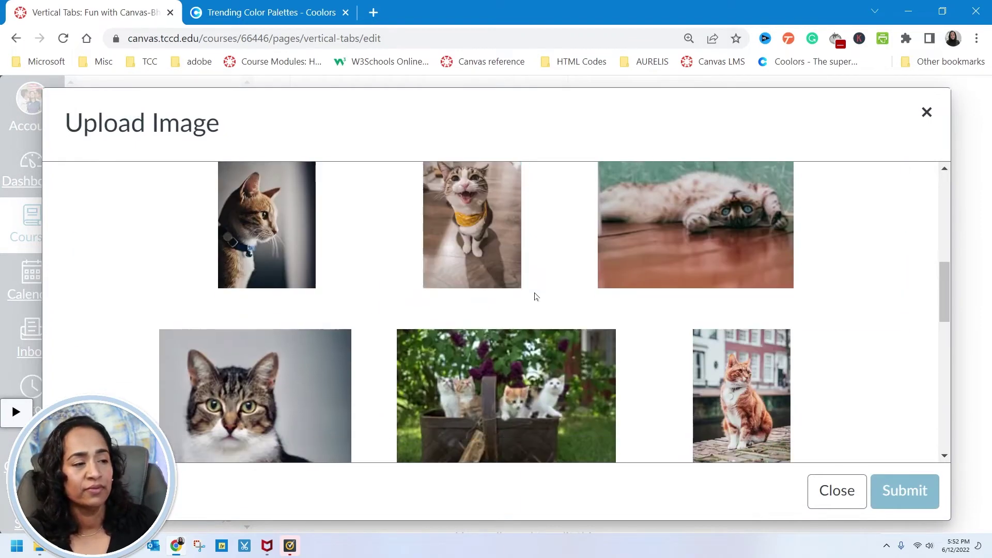
{"action": "left_click", "coordinate": [745, 231]}
{"action": "left_click", "coordinate": [883, 501]}
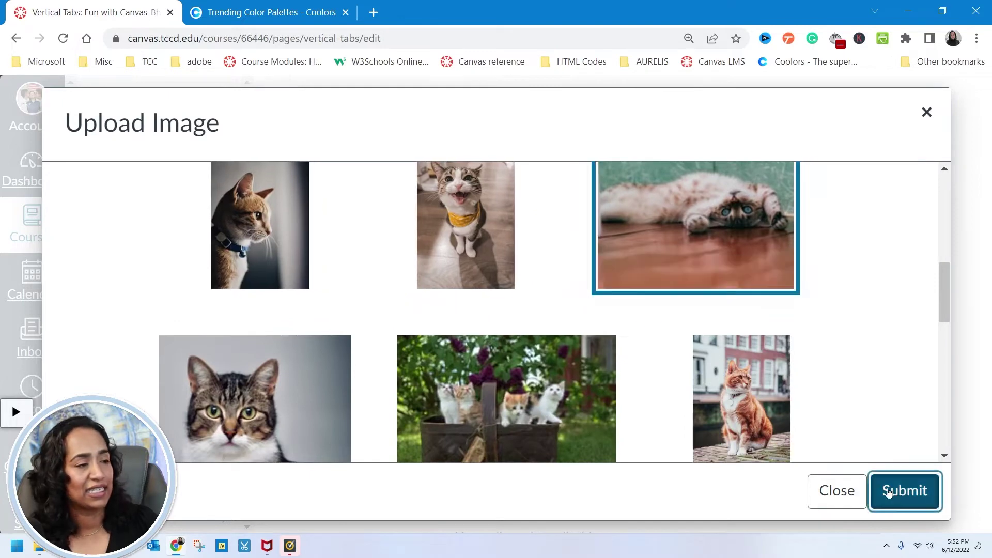
{"action": "scroll", "coordinate": [620, 326], "scroll_direction": "down", "scroll_amount": 5}
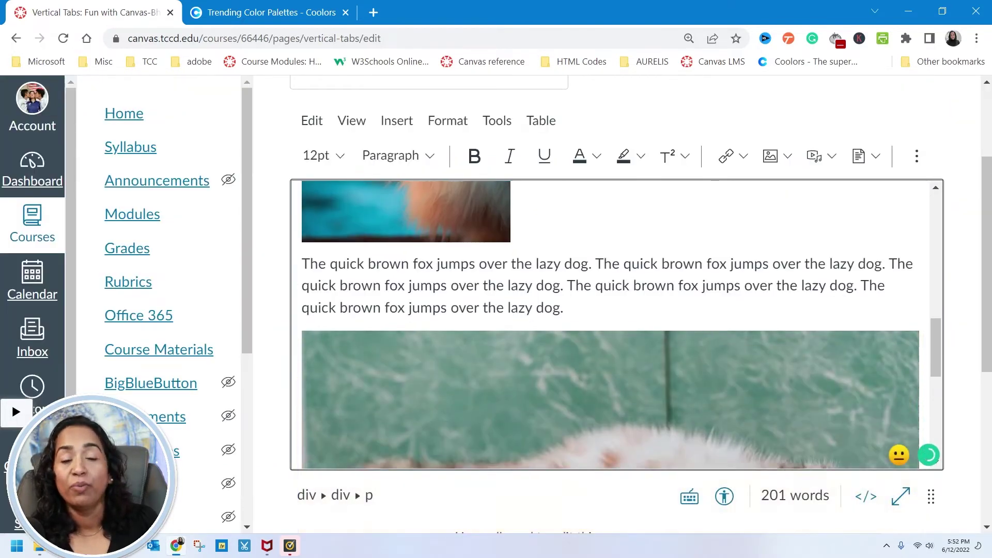
- Resize the wooden-floor cat photo down to a small thumbnail, about 408×306
{"action": "scroll", "coordinate": [610, 324], "scroll_direction": "down", "scroll_amount": 3}
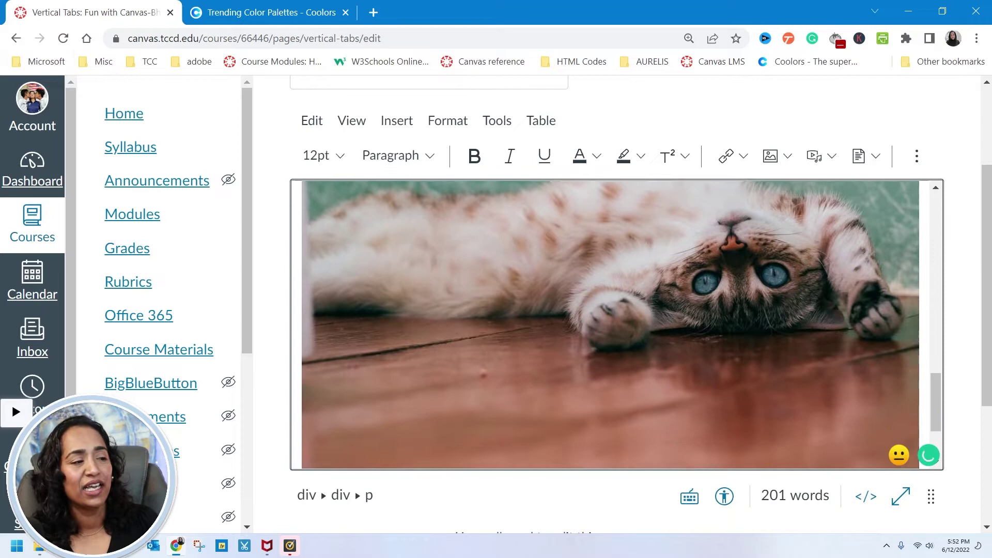
{"action": "left_click", "coordinate": [610, 326]}
{"action": "scroll", "coordinate": [610, 326], "scroll_direction": "down", "scroll_amount": 2}
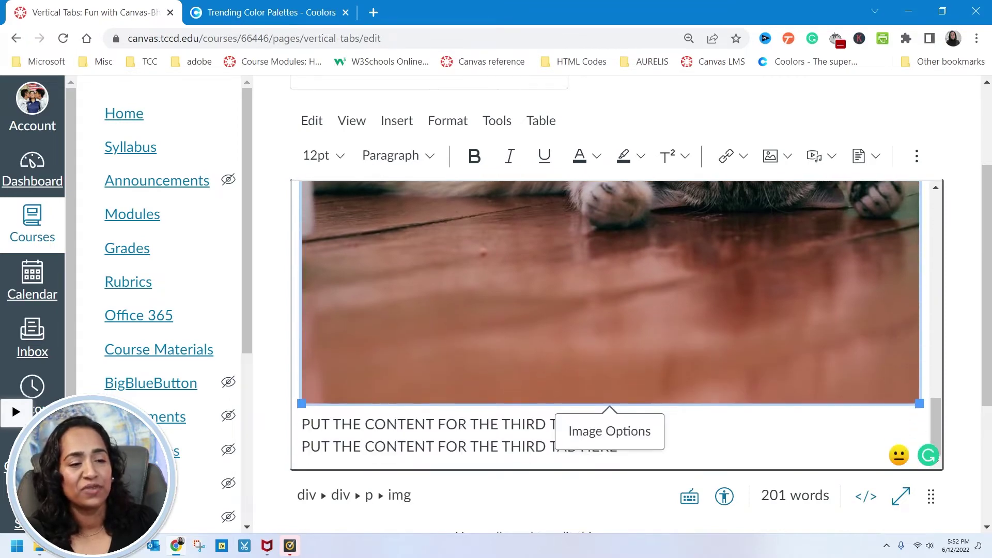
{"action": "left_click_drag", "start_coordinate": [302, 403], "coordinate": [494, 217]}
{"action": "scroll", "coordinate": [610, 310], "scroll_direction": "down", "scroll_amount": 2}
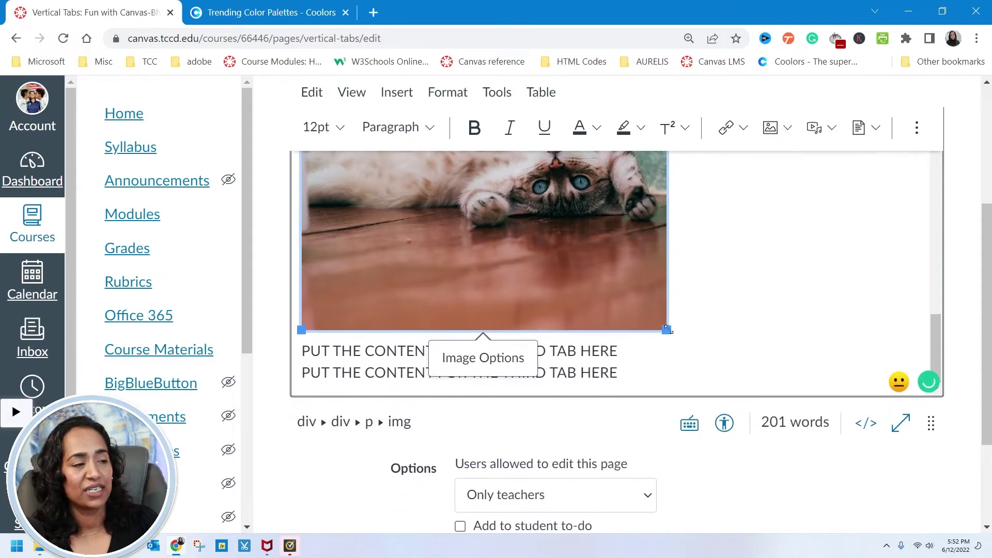
{"action": "left_click_drag", "start_coordinate": [666, 330], "coordinate": [485, 329]}
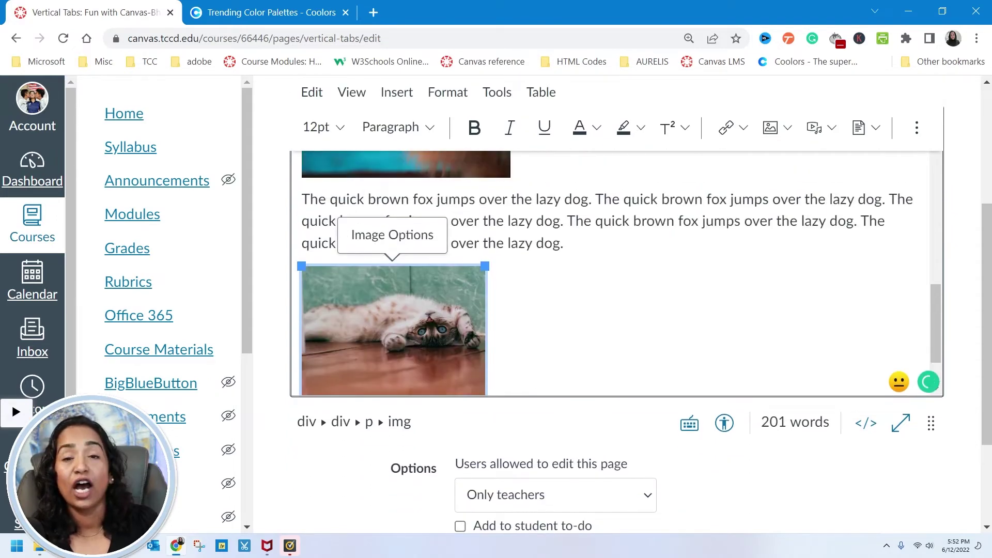
{"action": "left_click", "coordinate": [620, 269]}
{"action": "scroll", "coordinate": [610, 310], "scroll_direction": "down", "scroll_amount": 2}
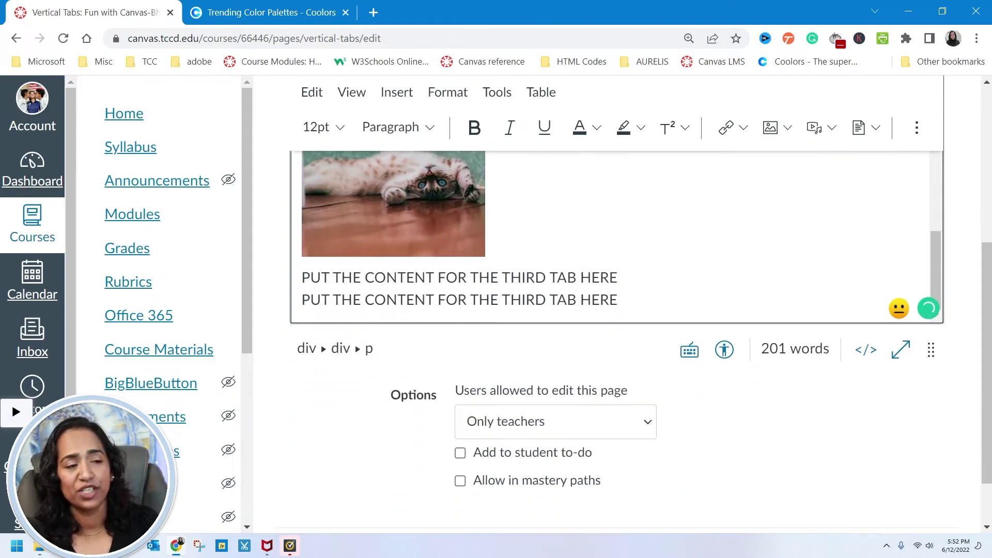
- Replace the last two placeholder lines with 'Tab 4 info' and 'Tab 5 info'
{"action": "left_click_drag", "start_coordinate": [617, 278], "coordinate": [302, 277]}
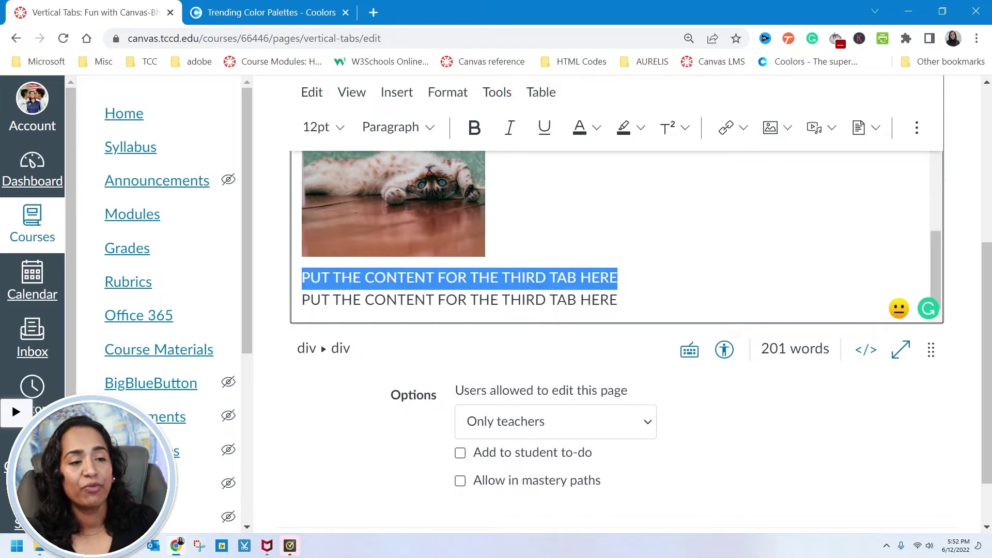
{"action": "type", "text": "Tab "}
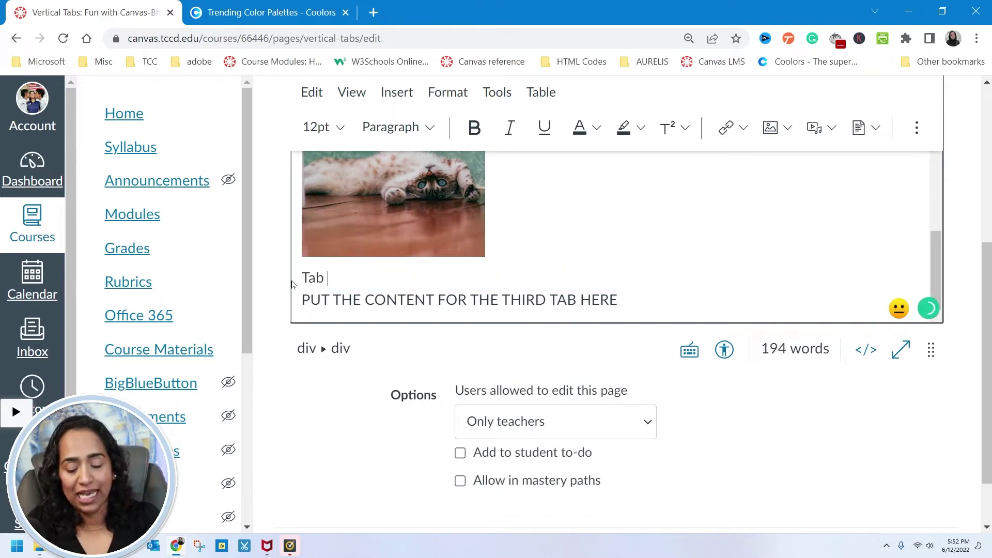
{"action": "type", "text": "4 info"}
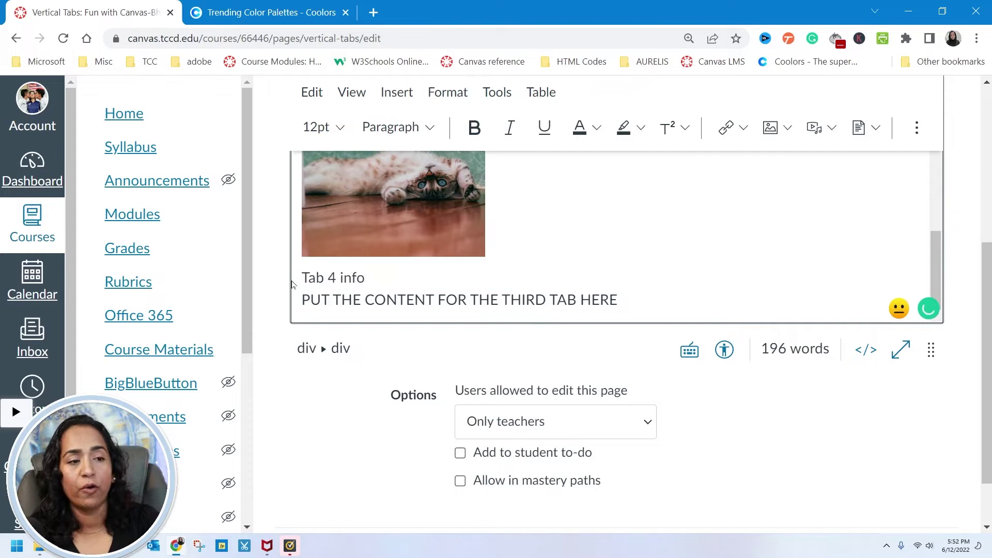
{"action": "left_click_drag", "start_coordinate": [618, 300], "coordinate": [265, 311]}
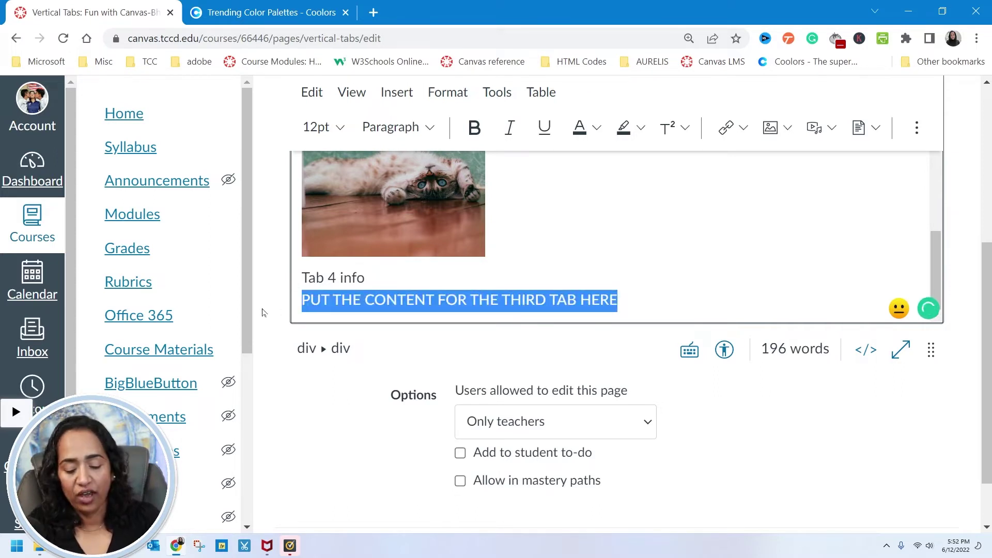
{"action": "type", "text": "Tab 5 info"}
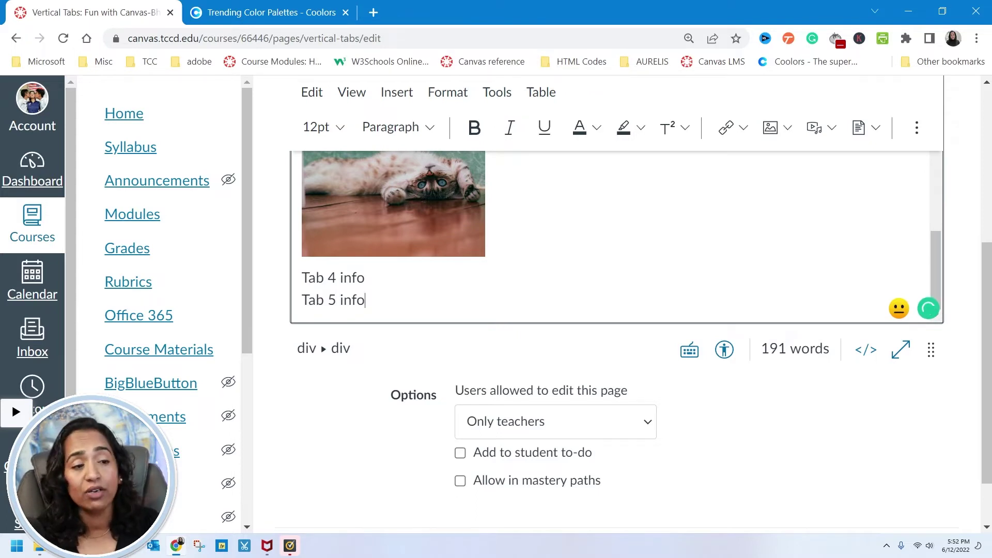
{"action": "left_click_drag", "start_coordinate": [366, 300], "coordinate": [294, 302]}
- Highlight 'Tab 5 info' in pale light blue and underline it
{"action": "left_click", "coordinate": [641, 128]}
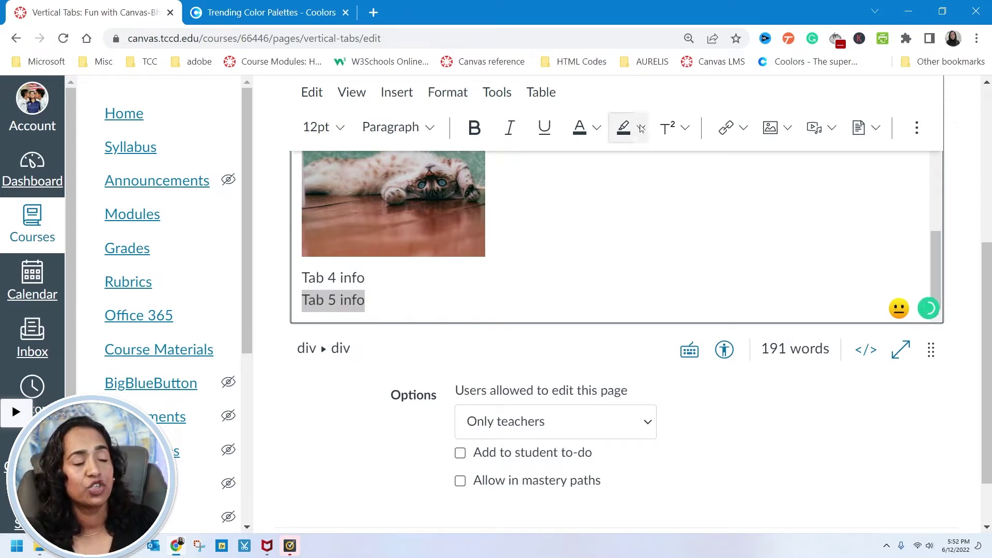
{"action": "left_click", "coordinate": [733, 158]}
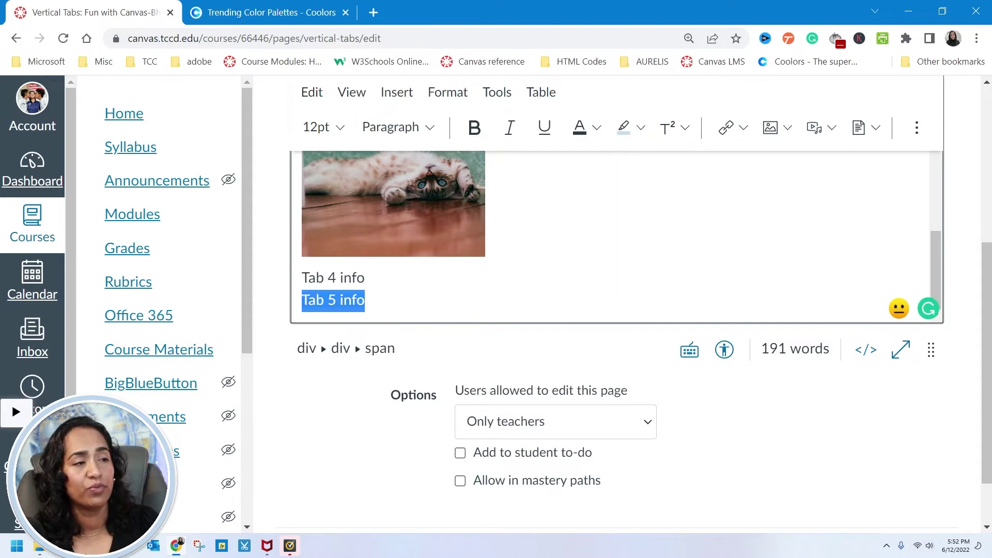
{"action": "left_click", "coordinate": [544, 127]}
- Make 'Tab 4 info' bold at 18pt and save the page
{"action": "left_click_drag", "start_coordinate": [366, 278], "coordinate": [302, 278]}
{"action": "left_click", "coordinate": [641, 128]}
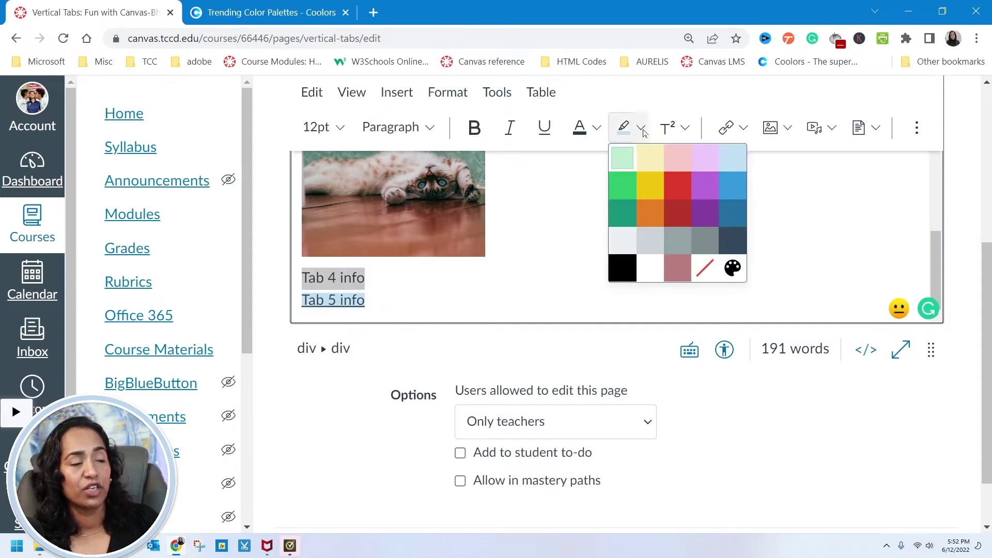
{"action": "left_click", "coordinate": [475, 131]}
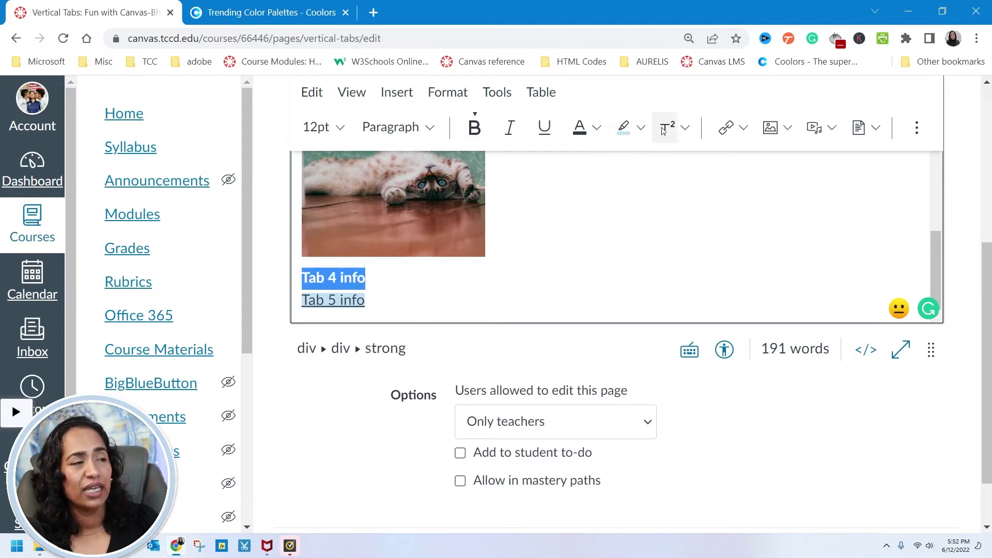
{"action": "left_click", "coordinate": [322, 128]}
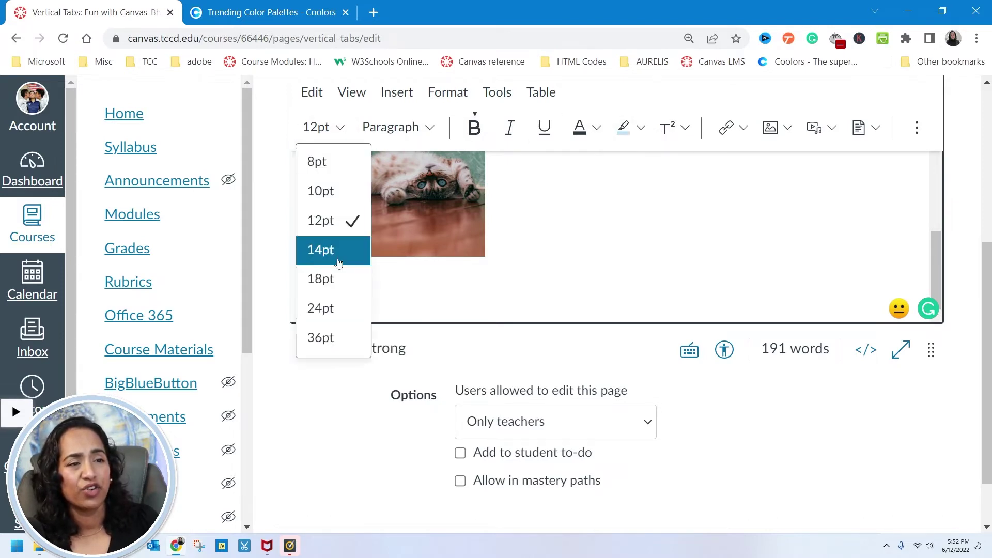
{"action": "left_click", "coordinate": [326, 279]}
{"action": "left_click", "coordinate": [397, 284]}
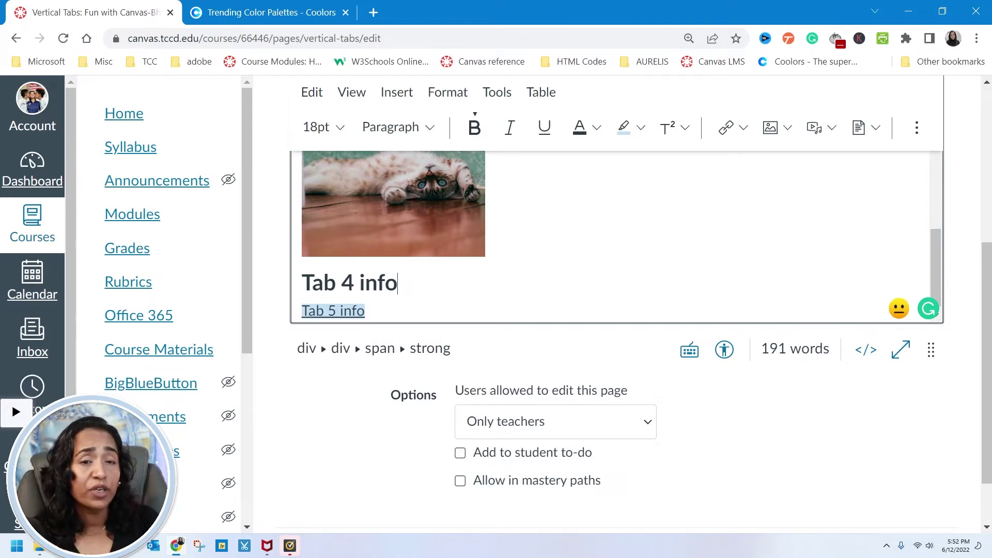
{"action": "scroll", "coordinate": [886, 394], "scroll_direction": "down", "scroll_amount": 3}
{"action": "left_click", "coordinate": [919, 483]}
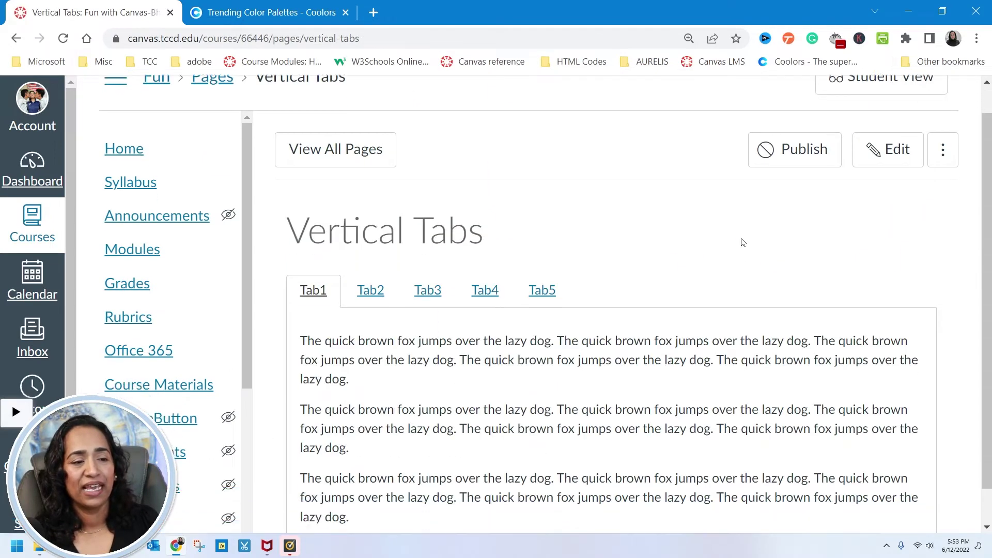
- Check that Tab2, Tab3, Tab4 and Tab5 each show their content, then reopen the page for editing
{"action": "left_click", "coordinate": [370, 251]}
{"action": "scroll", "coordinate": [796, 290], "scroll_direction": "down", "scroll_amount": 2}
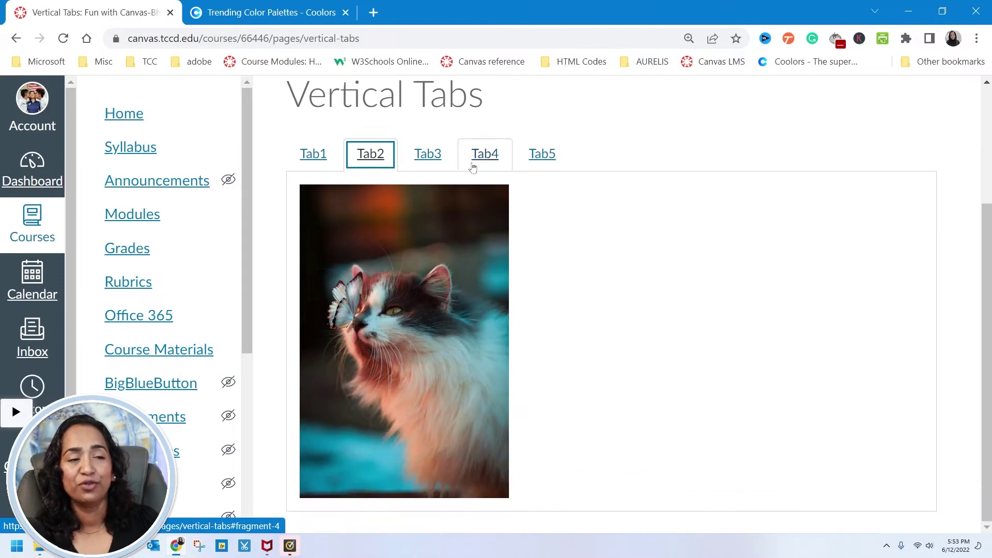
{"action": "left_click", "coordinate": [440, 155]}
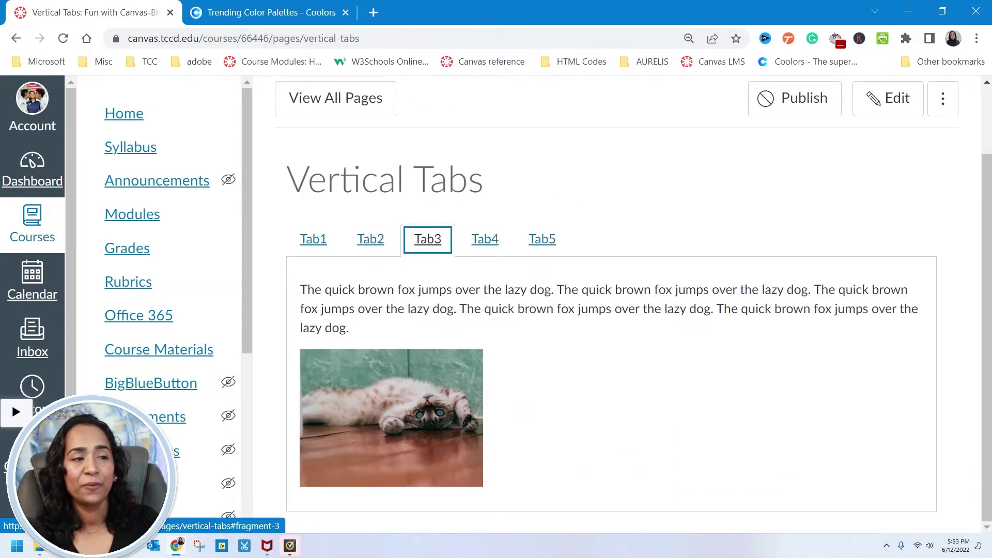
{"action": "left_click", "coordinate": [483, 240]}
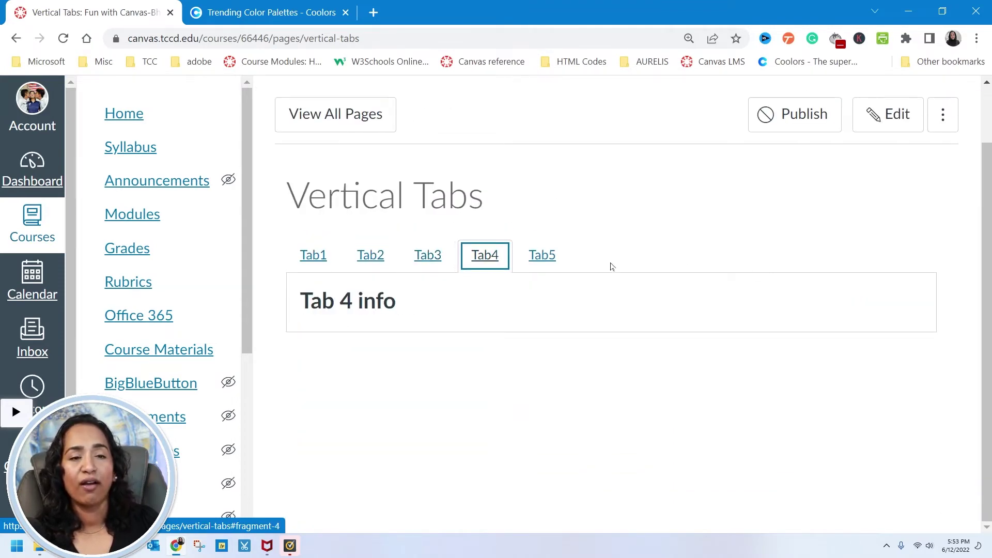
{"action": "left_click", "coordinate": [542, 256]}
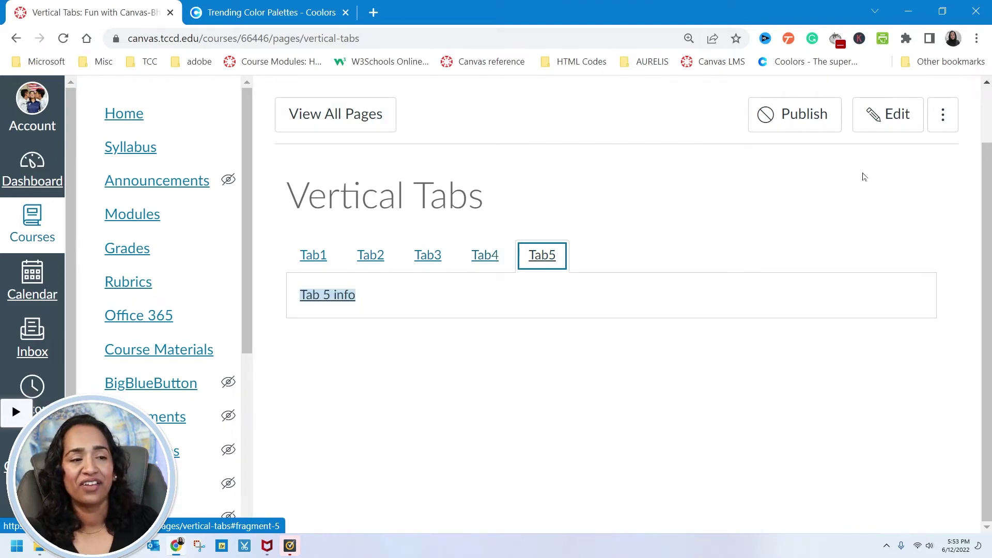
{"action": "left_click", "coordinate": [888, 114]}
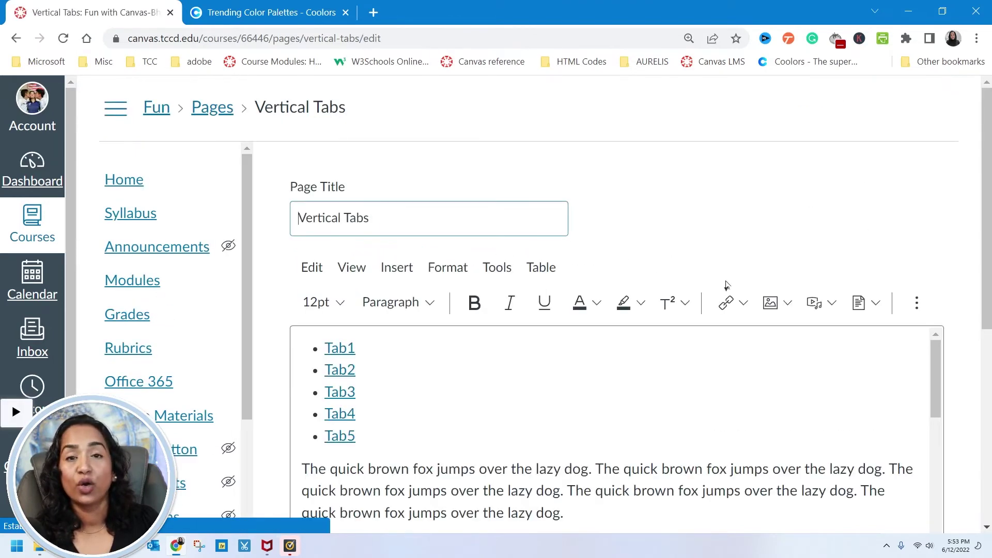
- Scroll past the Tab2 image and switch the editor to raw HTML view
{"action": "scroll", "coordinate": [726, 284], "scroll_direction": "down", "scroll_amount": 5}
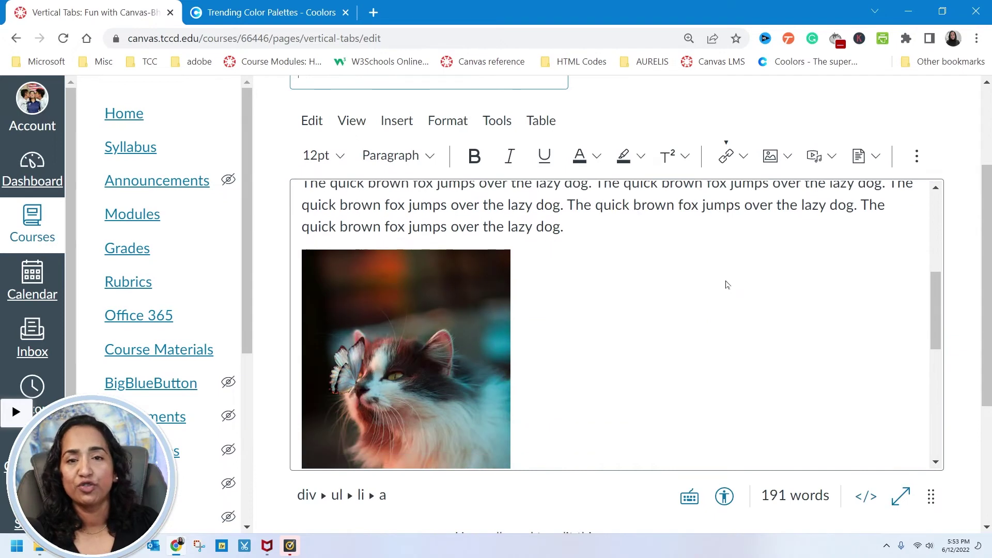
{"action": "scroll", "coordinate": [726, 285], "scroll_direction": "down", "scroll_amount": 2}
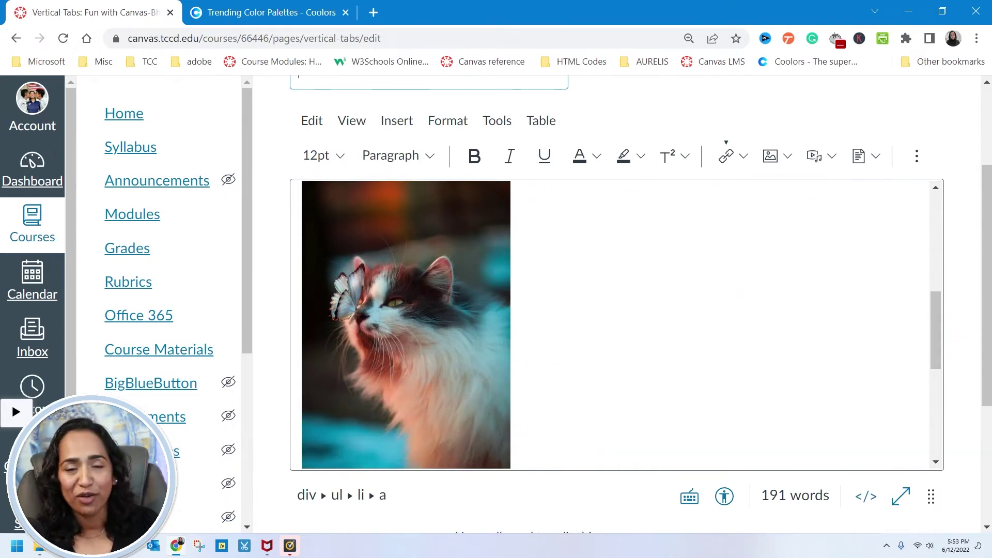
{"action": "scroll", "coordinate": [615, 324], "scroll_direction": "down", "scroll_amount": 2}
{"action": "left_click", "coordinate": [868, 502]}
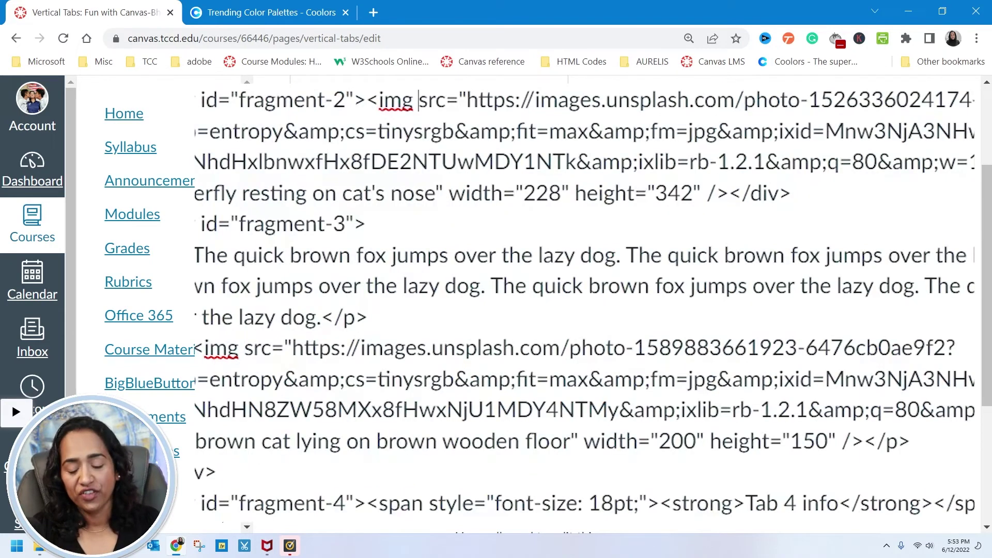
- Add style="border: 2px solid black;" to the fragment-2 cat image tag
{"action": "key", "text": "ctrl+plus"}
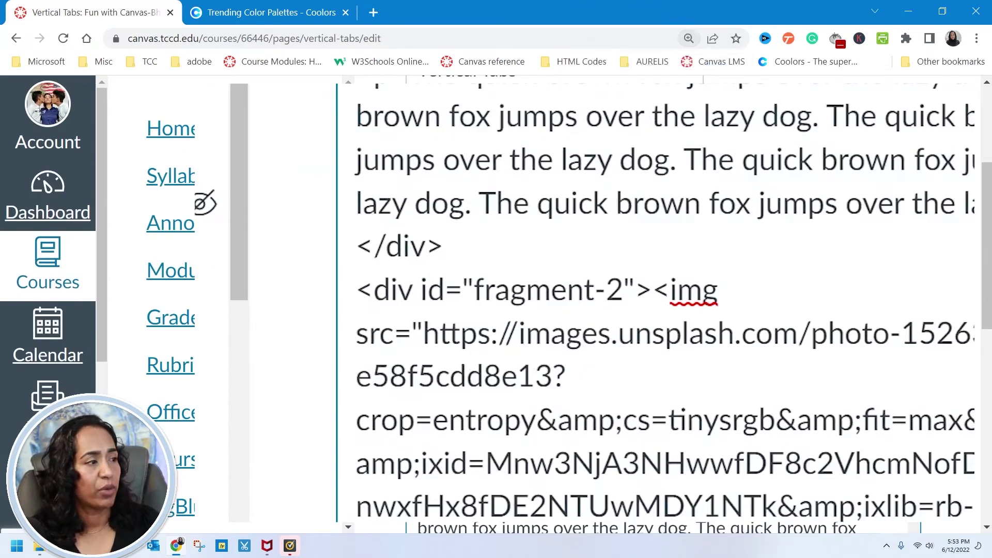
{"action": "key", "text": "ctrl+minus"}
{"action": "key", "text": "ctrl+minus"}
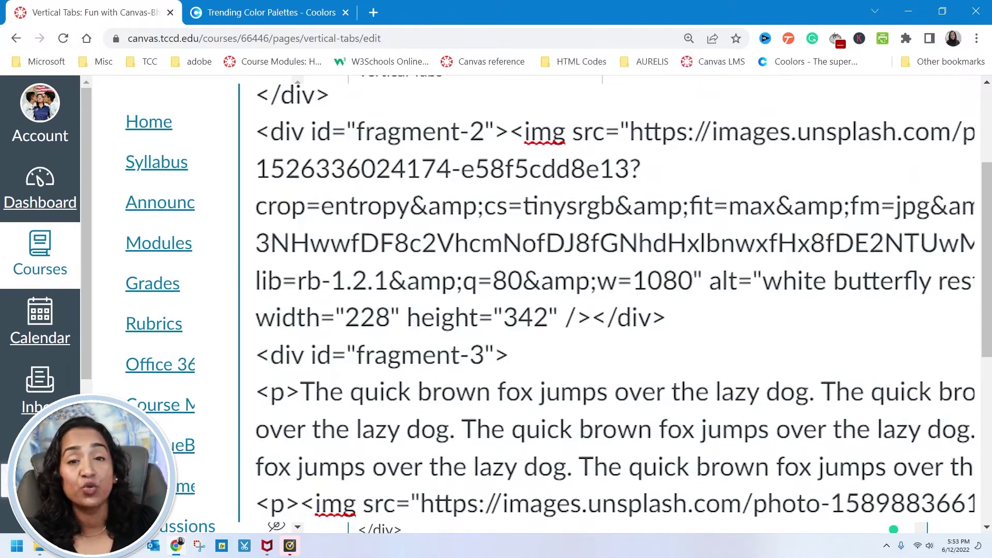
{"action": "type", "text": "sty"}
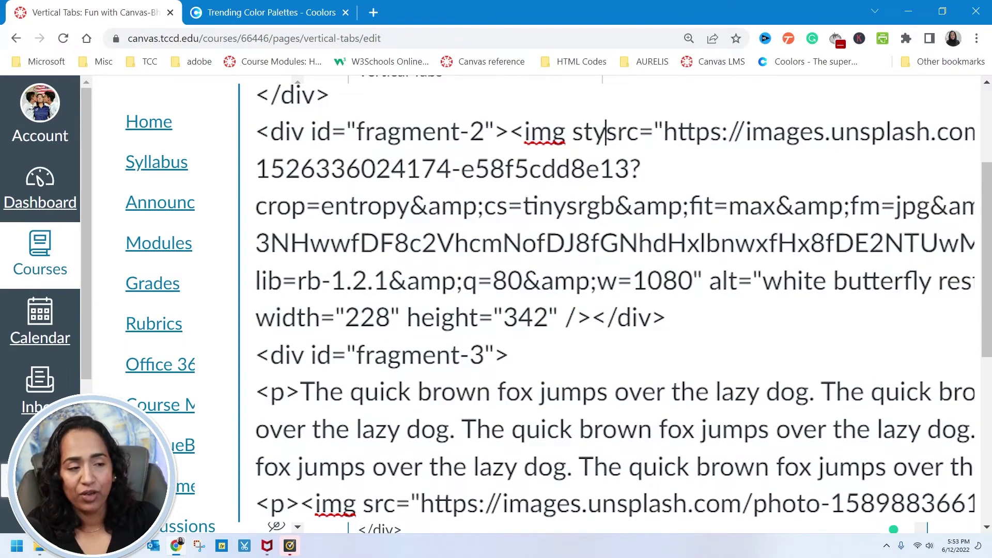
{"action": "type", "text": "le"}
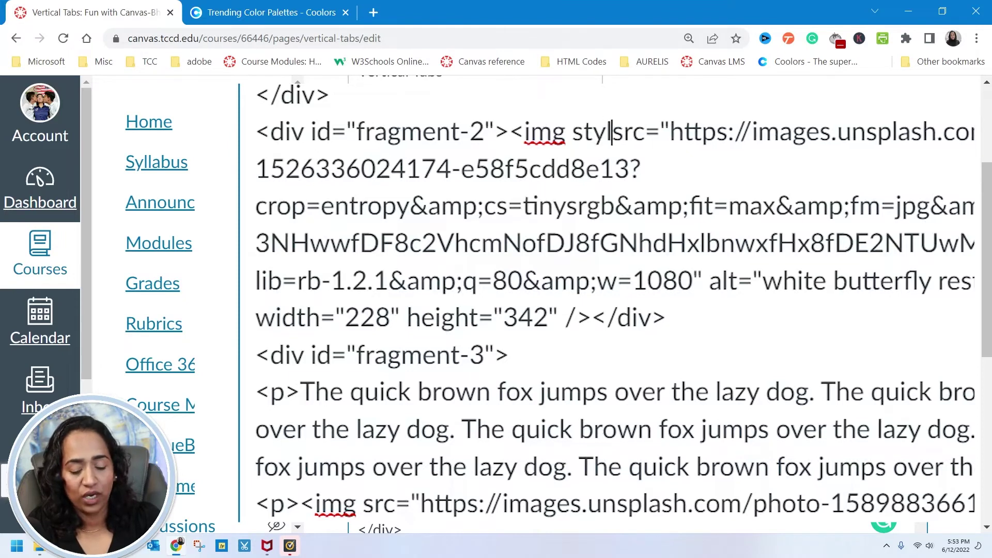
{"action": "type", "text": "="}
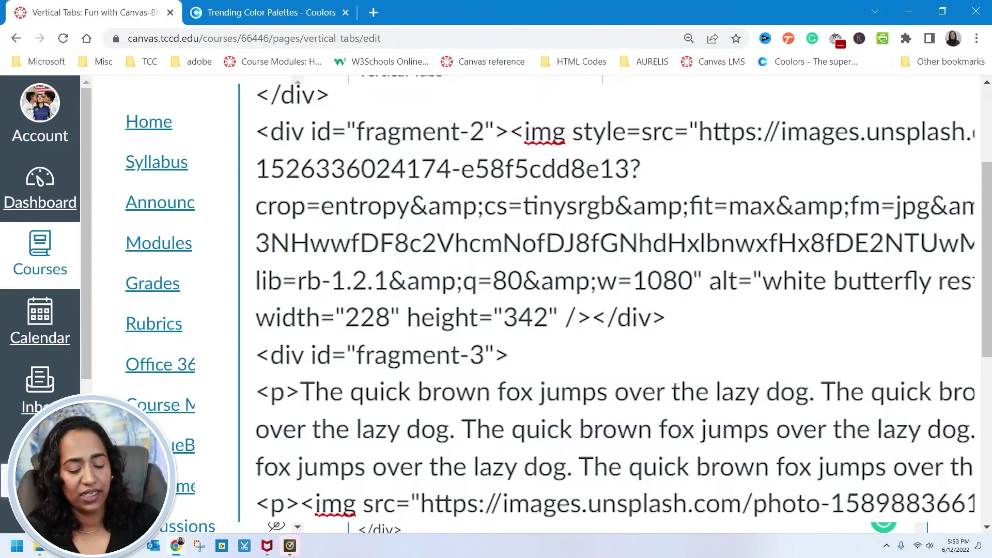
{"action": "type", "text": "\""}
{"action": "type", "text": "border"}
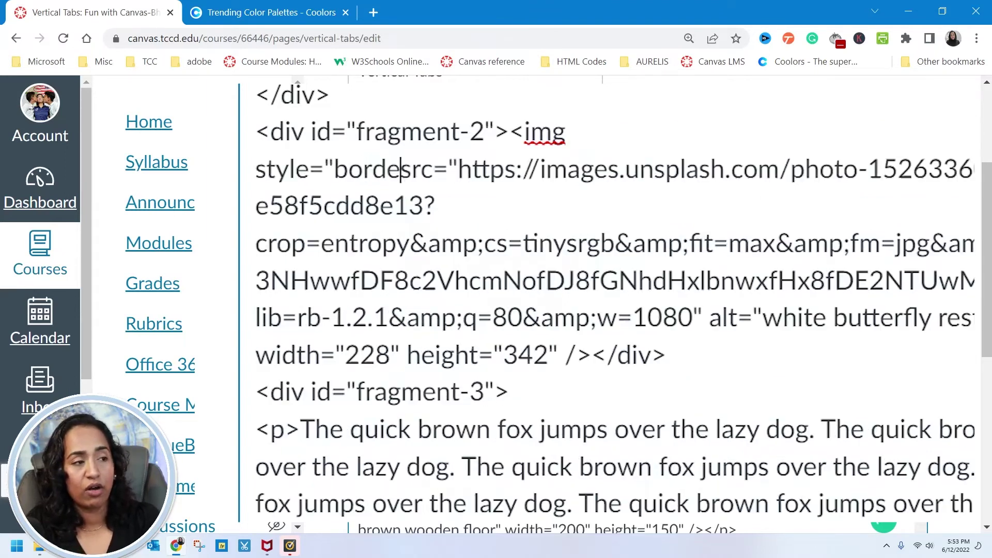
{"action": "type", "text": ";"}
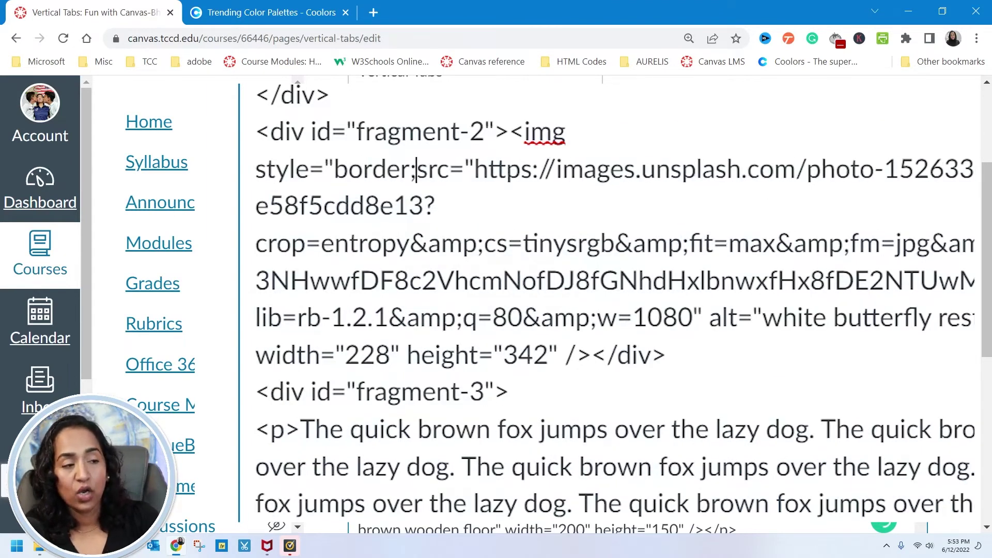
{"action": "key", "text": "BackSpace"}
{"action": "type", "text": ": 2p"}
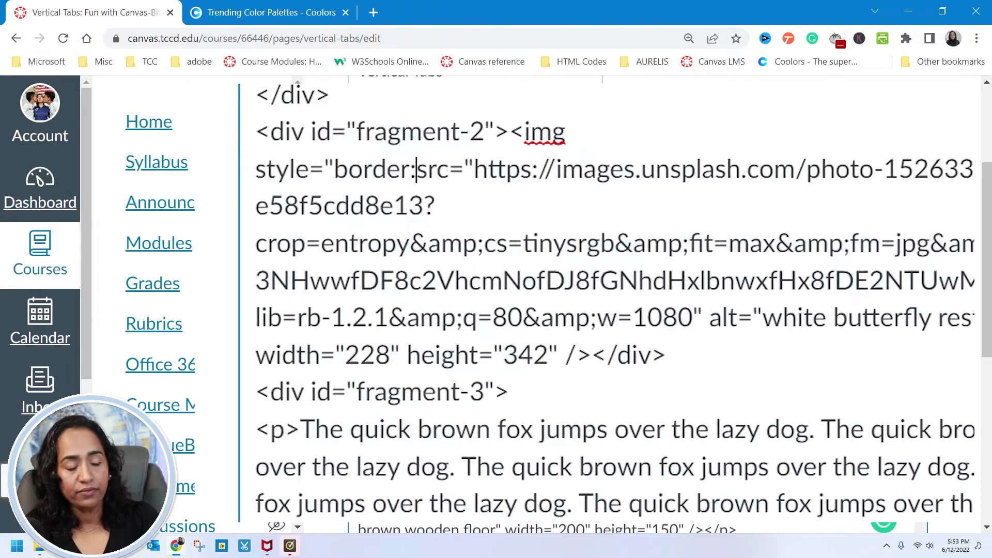
{"action": "key", "text": "BackSpace"}
{"action": "key", "text": "BackSpace"}
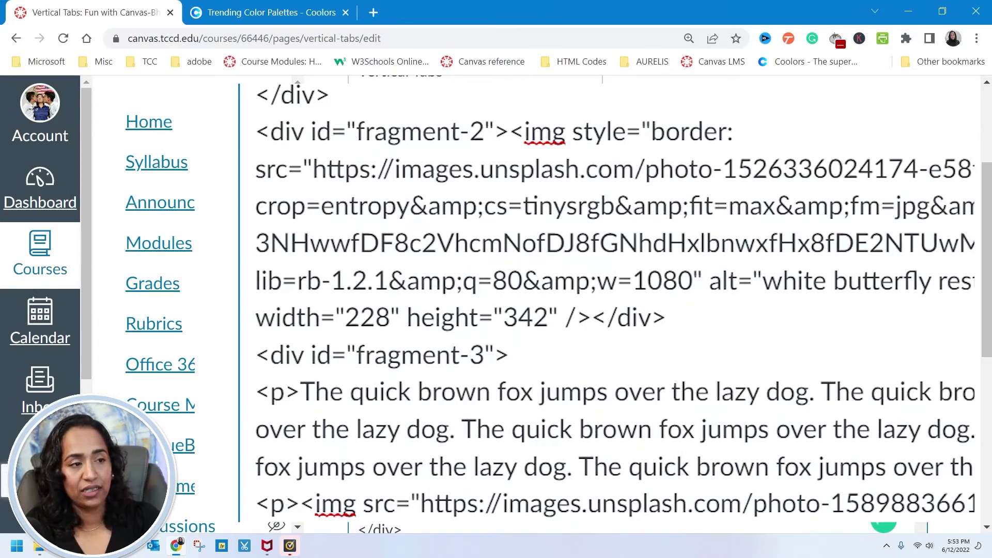
{"action": "key", "text": "BackSpace"}
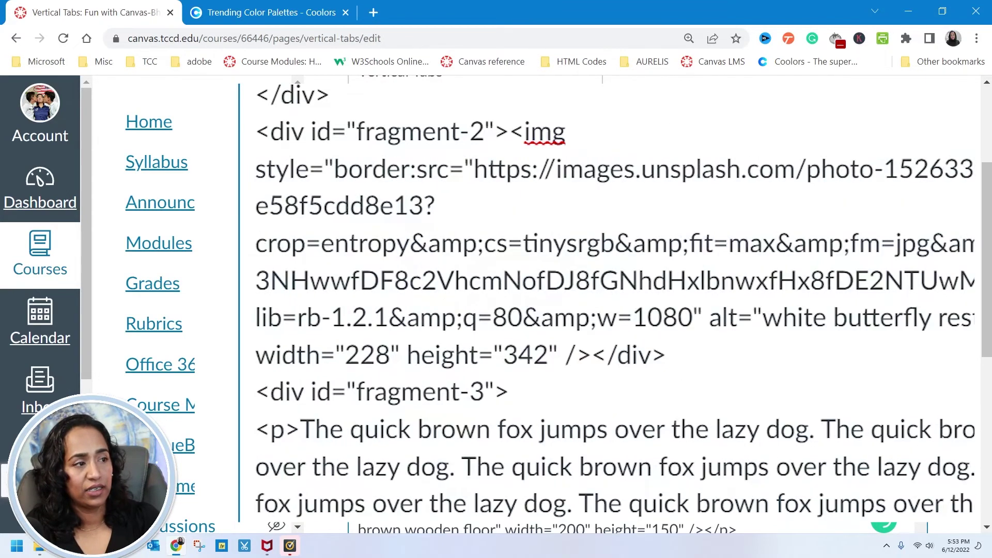
{"action": "type", "text": "2px "}
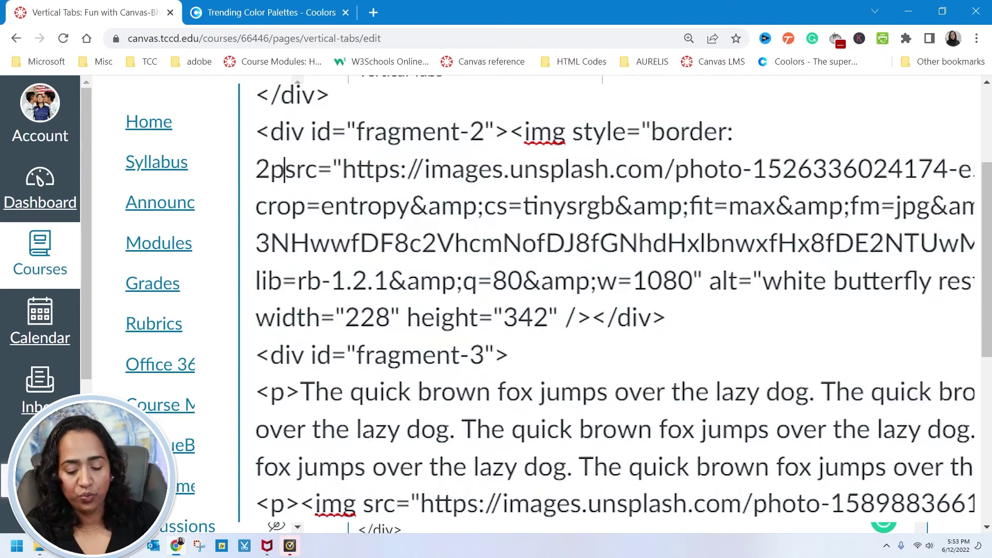
{"action": "type", "text": "solid "}
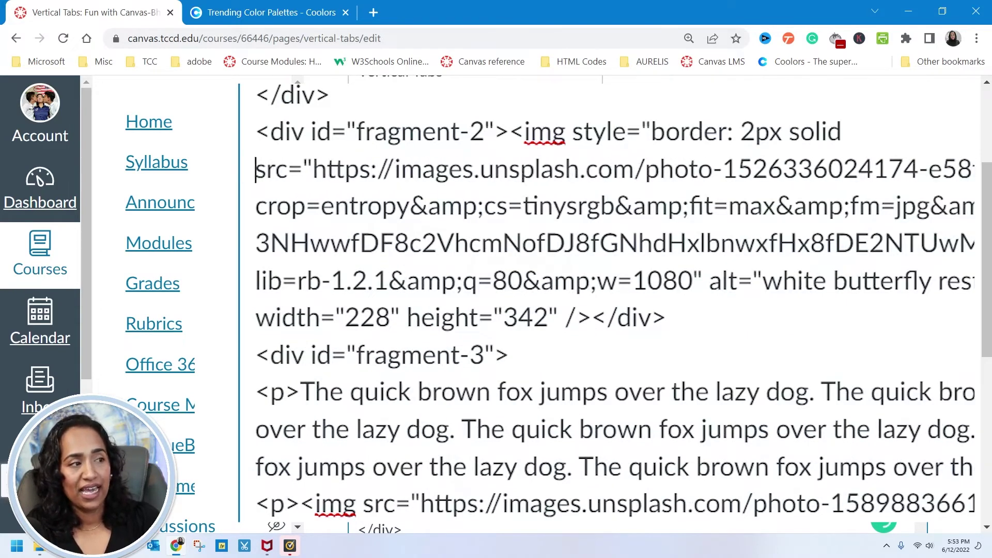
{"action": "type", "text": "bla"}
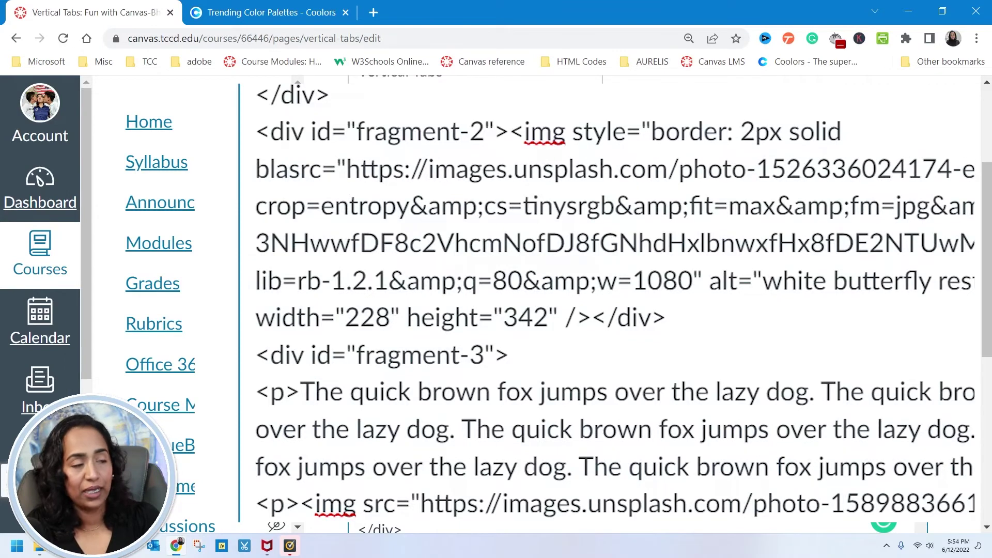
{"action": "type", "text": "ck"}
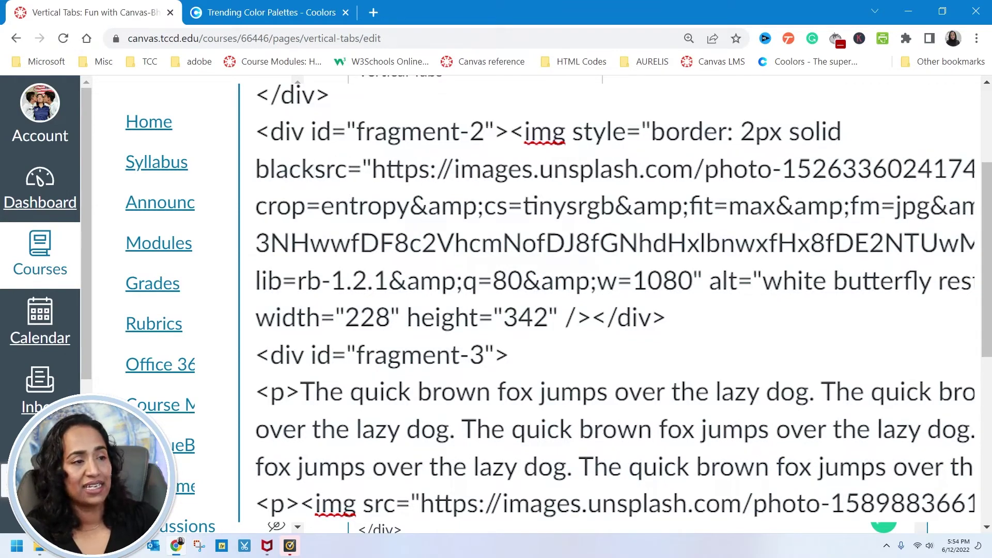
{"action": "type", "text": ";\""}
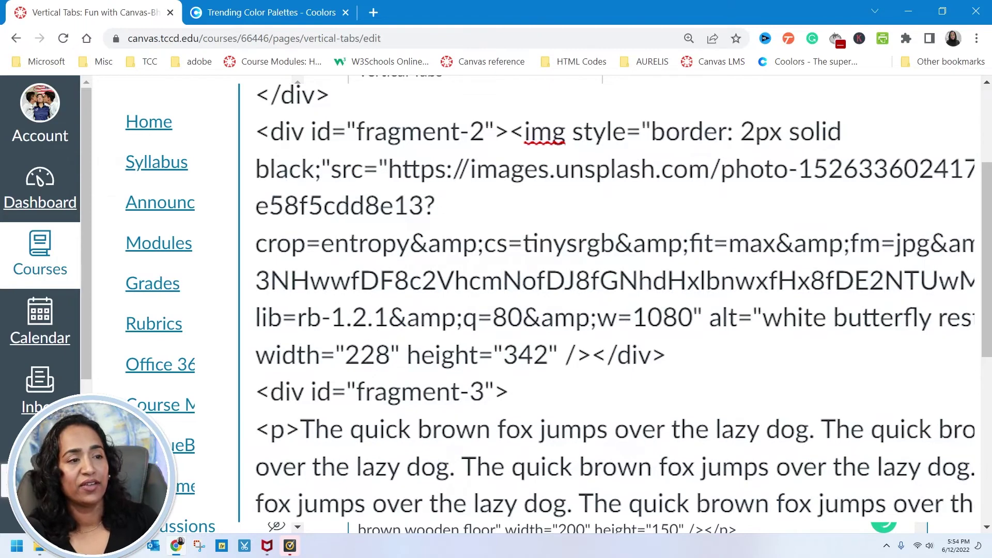
{"action": "left_click_drag", "start_coordinate": [651, 132], "coordinate": [314, 171]}
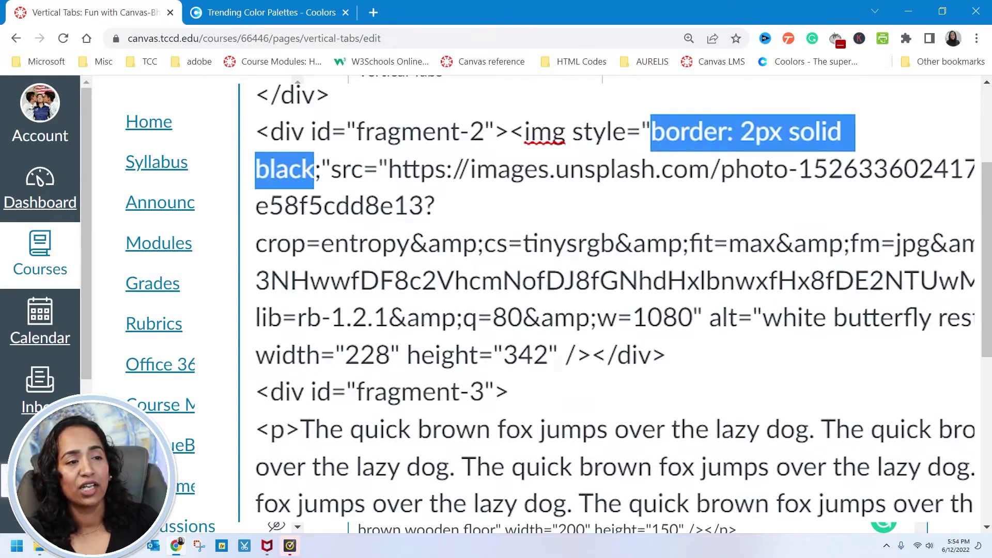
- Save the page, then preview Tab2's black-bordered cat and Tab3's cat image
{"action": "scroll", "coordinate": [882, 451], "scroll_direction": "down", "scroll_amount": 10}
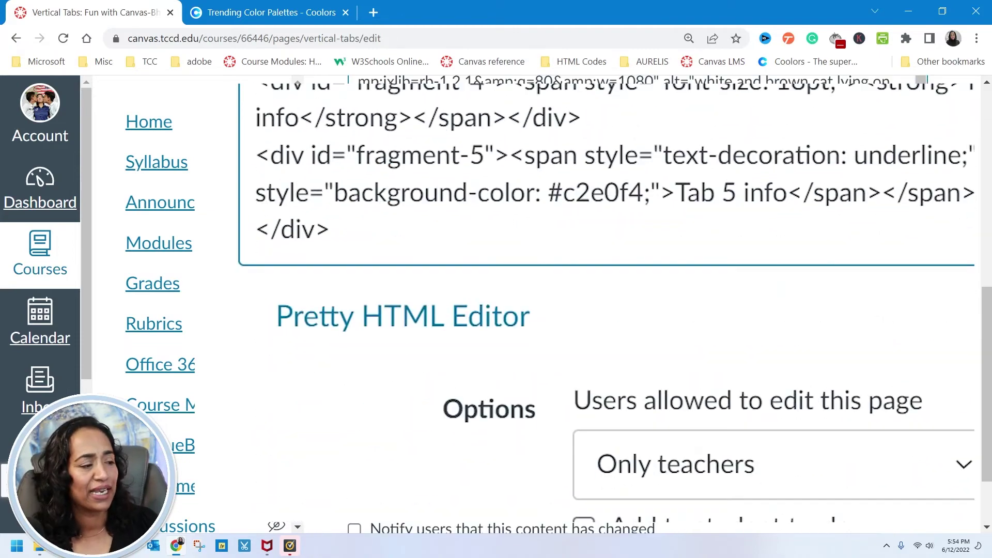
{"action": "left_click", "coordinate": [884, 459]}
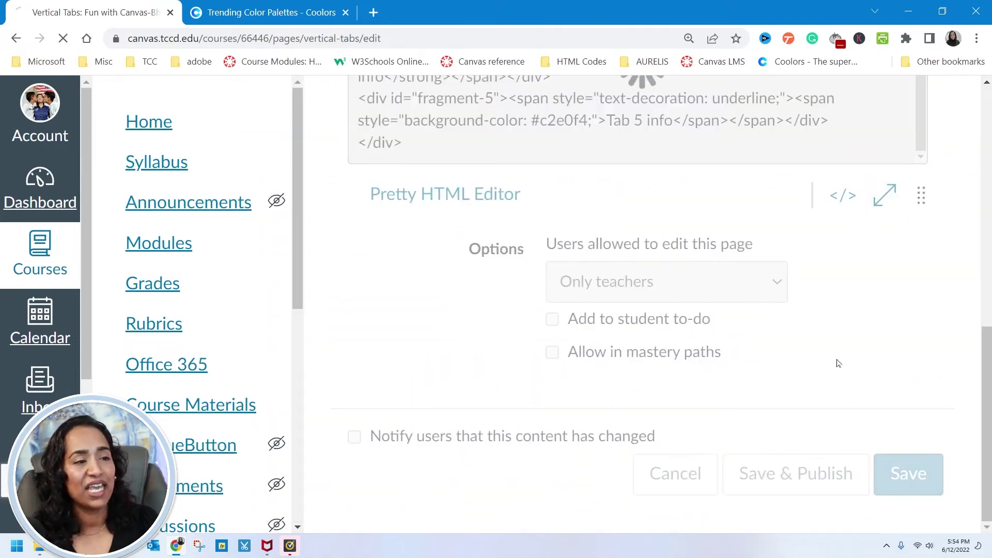
{"action": "scroll", "coordinate": [837, 363], "scroll_direction": "down", "scroll_amount": 3}
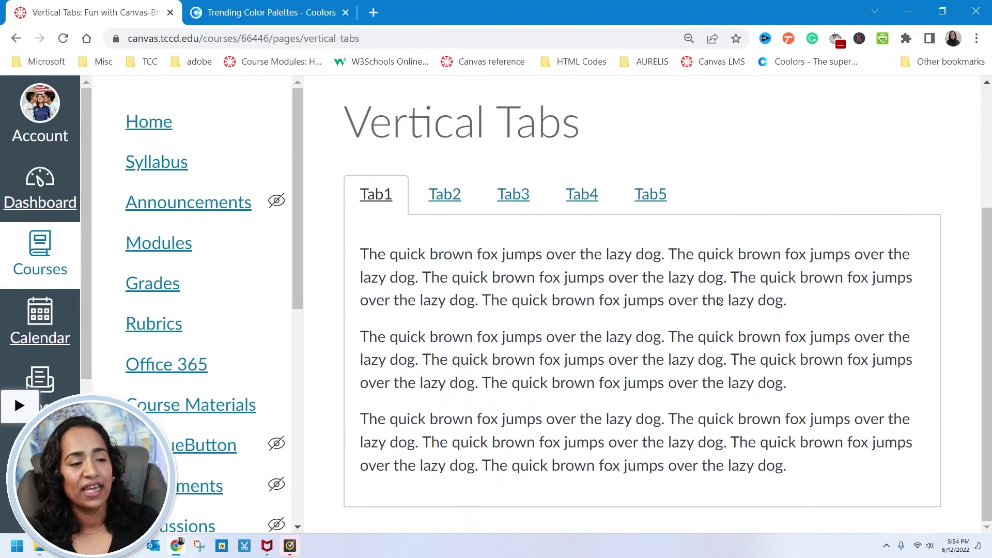
{"action": "left_click", "coordinate": [444, 193]}
{"action": "scroll", "coordinate": [764, 254], "scroll_direction": "down", "scroll_amount": 2}
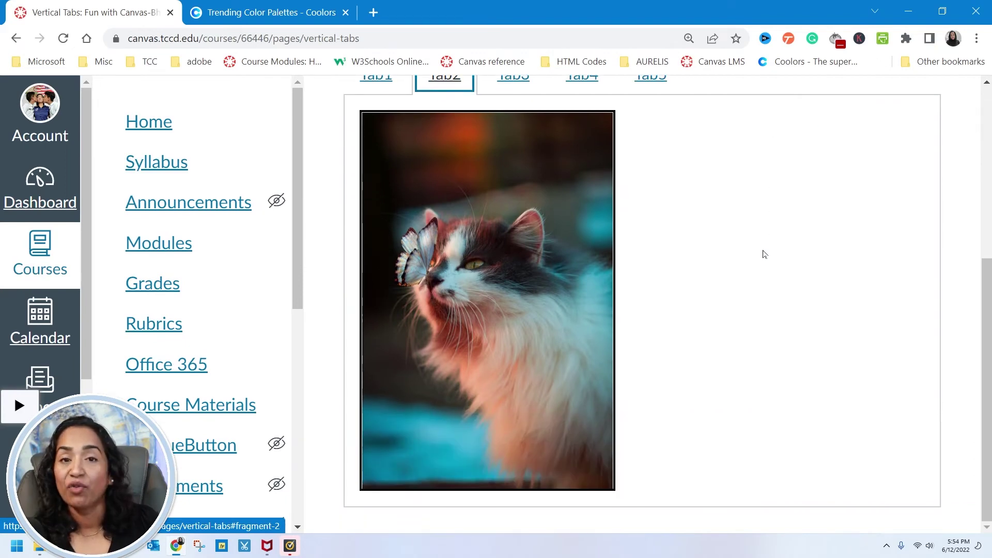
{"action": "scroll", "coordinate": [764, 254], "scroll_direction": "up", "scroll_amount": 3}
{"action": "left_click", "coordinate": [513, 221]}
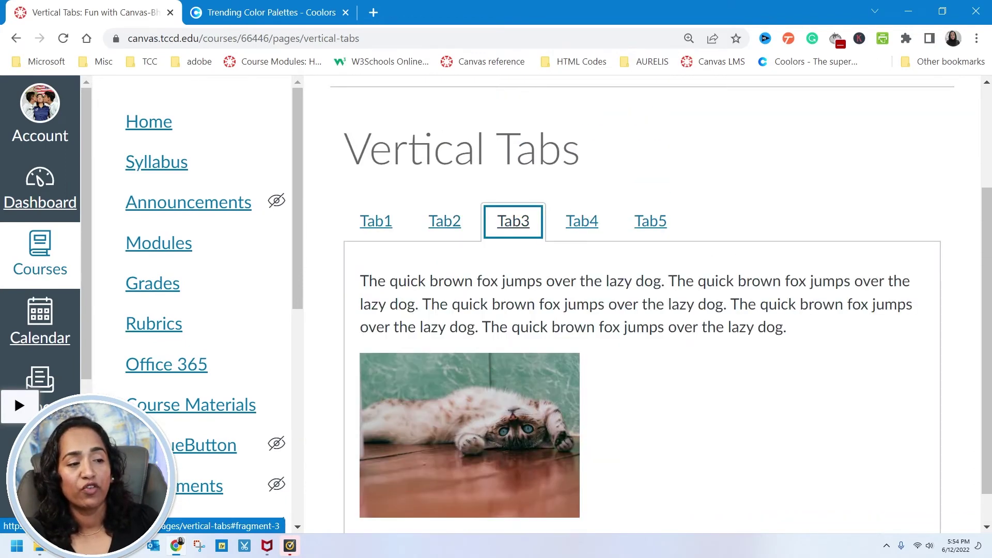
{"action": "scroll", "coordinate": [722, 314], "scroll_direction": "down", "scroll_amount": 1}
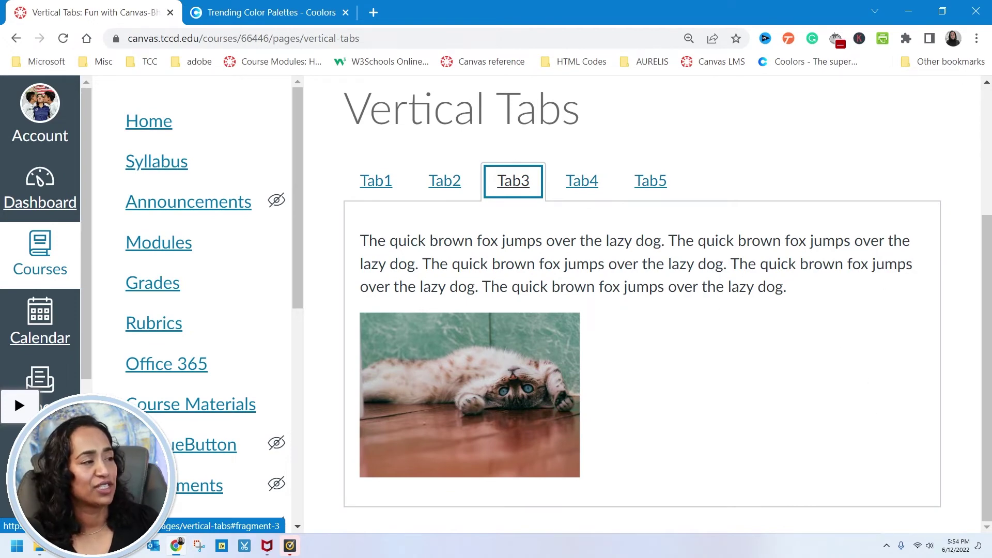
{"action": "scroll", "coordinate": [897, 224], "scroll_direction": "up", "scroll_amount": 5}
- Reopen the Vertical Tabs page for editing and switch to the HTML editor
{"action": "left_click", "coordinate": [869, 201]}
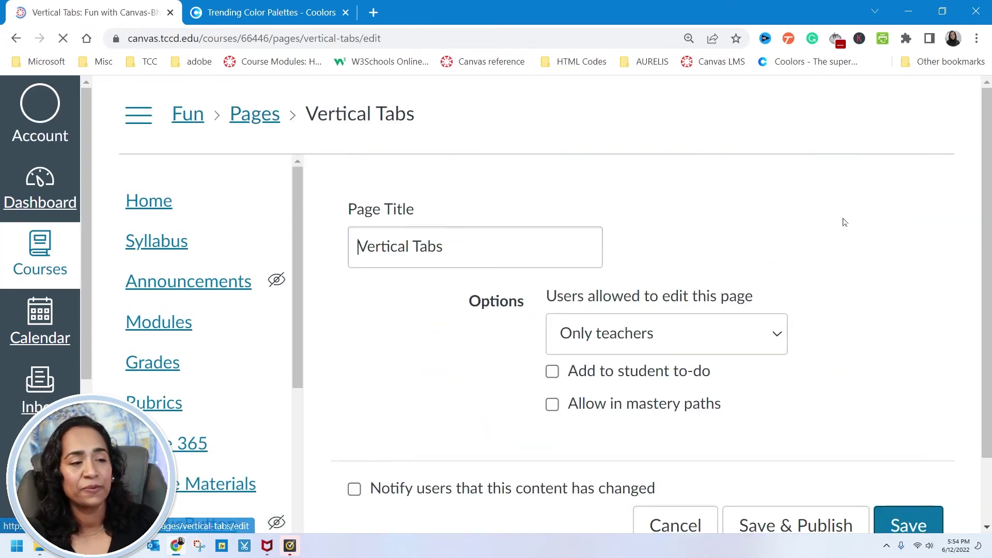
{"action": "scroll", "coordinate": [641, 336], "scroll_direction": "down", "scroll_amount": 5}
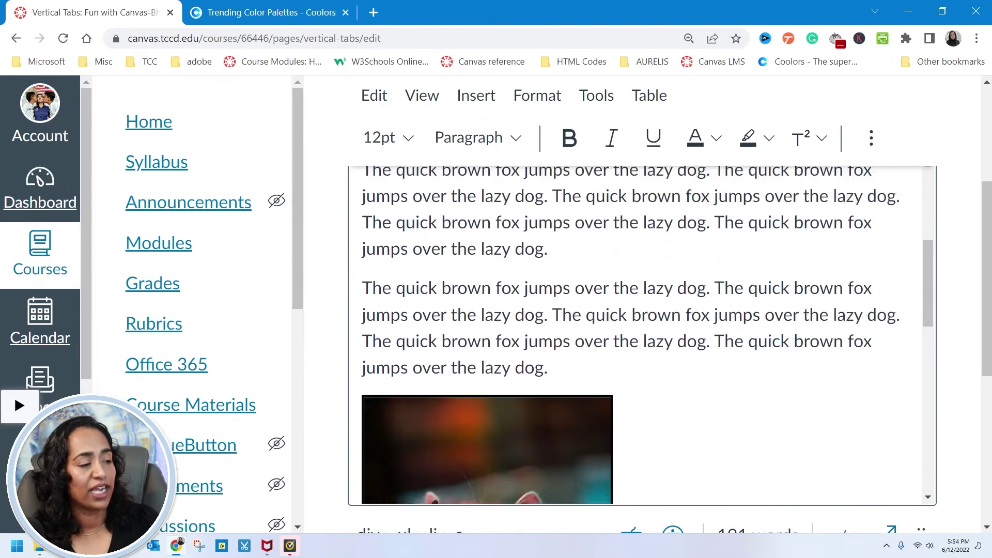
{"action": "scroll", "coordinate": [988, 370], "scroll_direction": "down", "scroll_amount": 1}
{"action": "scroll", "coordinate": [988, 369], "scroll_direction": "down", "scroll_amount": 2}
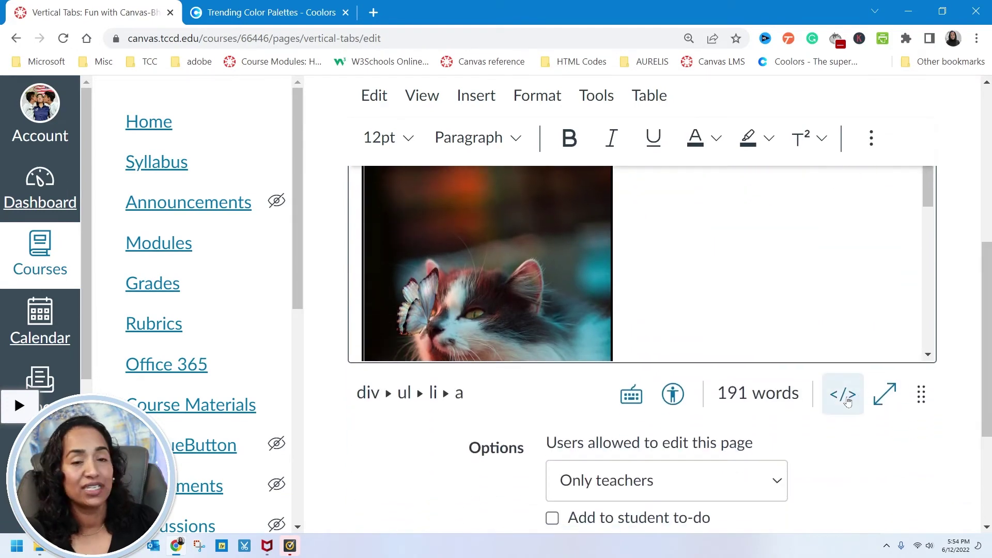
{"action": "left_click", "coordinate": [843, 394]}
- Select the fragment-2 image's style="border: 2px solid black;" attribute for reuse
{"action": "scroll", "coordinate": [638, 218], "scroll_direction": "up", "scroll_amount": 4}
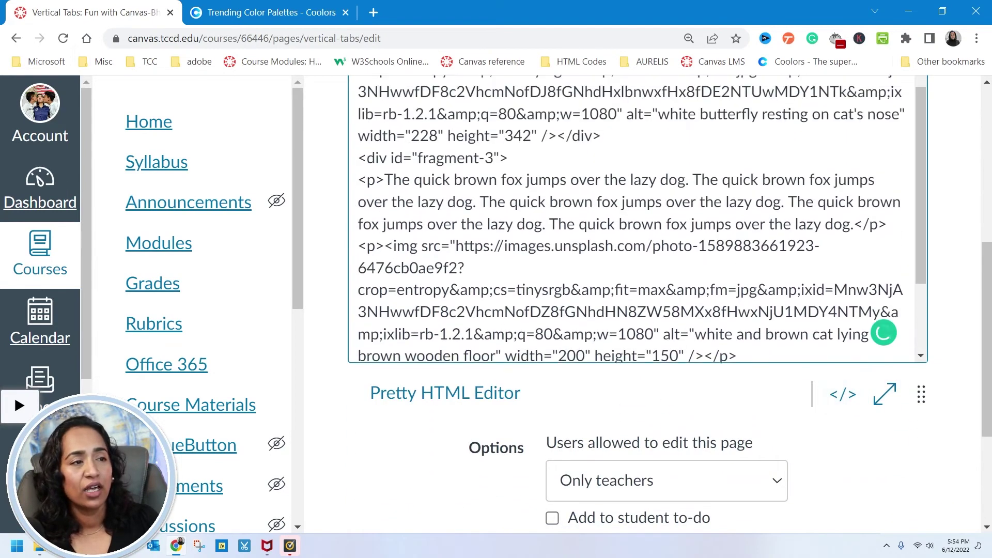
{"action": "scroll", "coordinate": [894, 341], "scroll_direction": "up", "scroll_amount": 1}
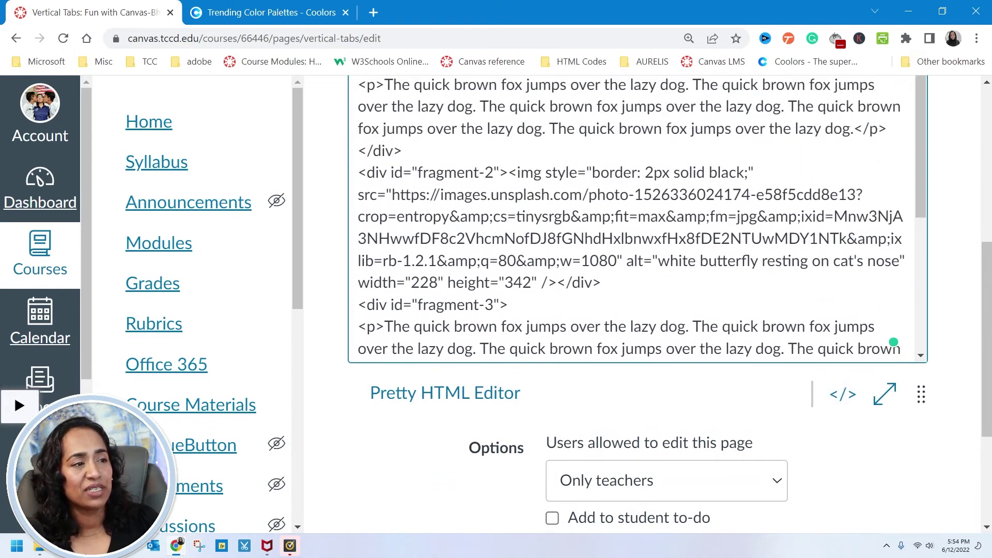
{"action": "left_click_drag", "start_coordinate": [546, 172], "coordinate": [757, 172]}
{"action": "key", "text": "ctrl+c"}
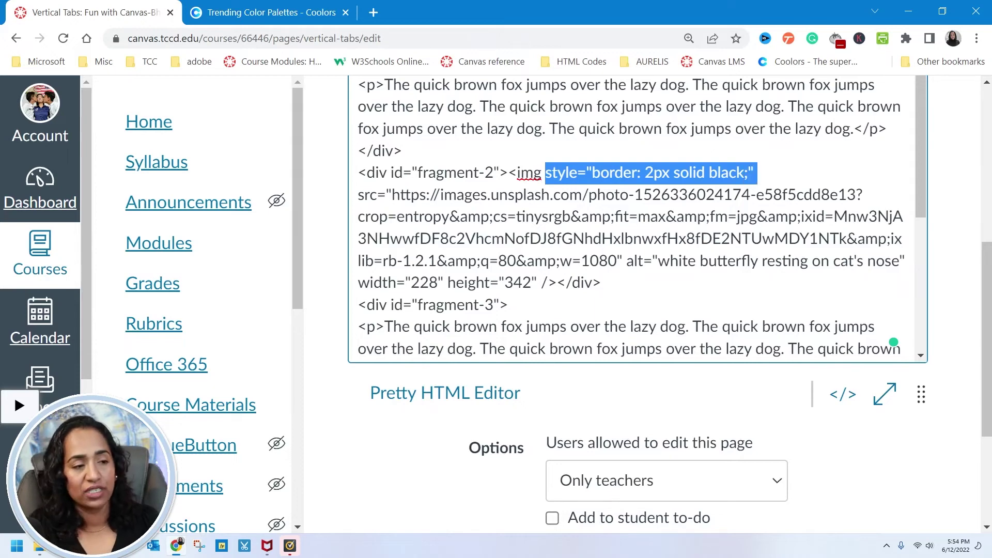
{"action": "scroll", "coordinate": [894, 342], "scroll_direction": "down", "scroll_amount": 3}
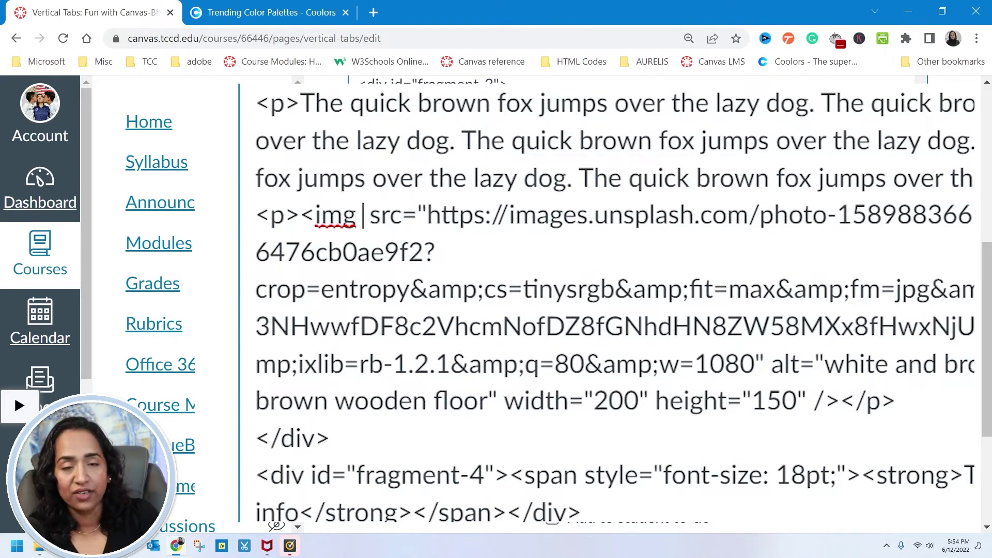
- Paste the border style onto the Tab3 image and change it to 2px double blue
{"action": "key", "text": "ctrl+v"}
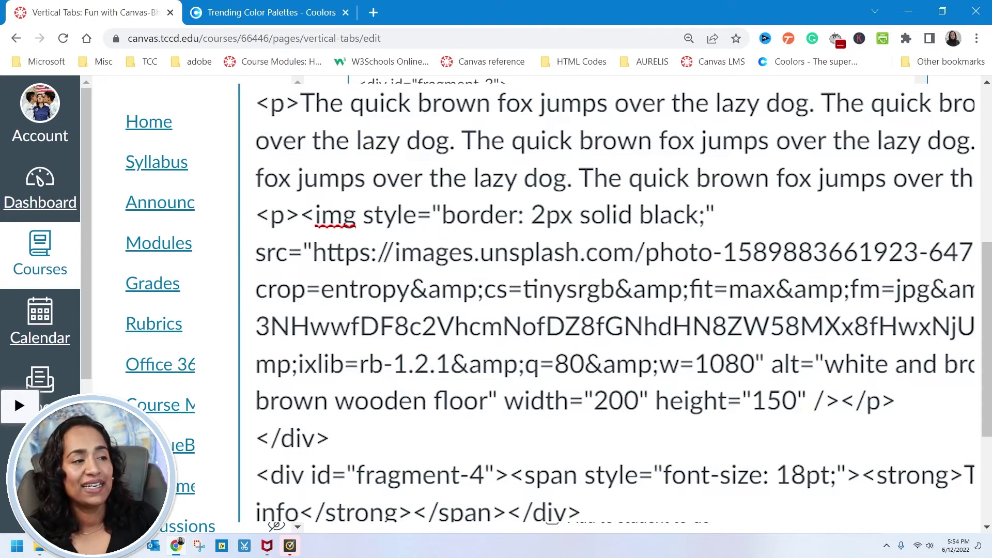
{"action": "key", "text": "shift+Left"}
{"action": "key", "text": "shift+Left"}
{"action": "key", "text": "shift+Left"}
{"action": "key", "text": "shift+Left"}
{"action": "key", "text": "shift+Left"}
{"action": "type", "text": "double"}
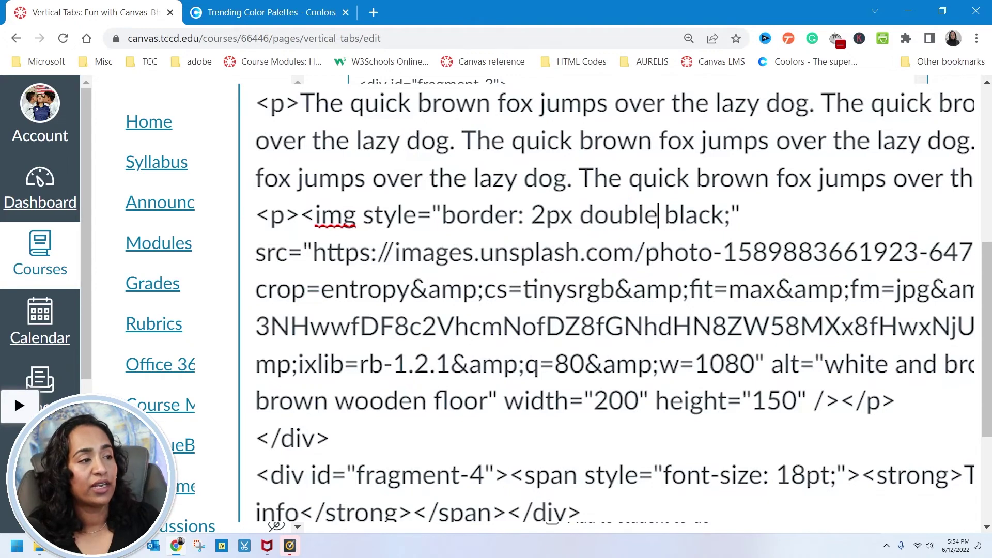
{"action": "key", "text": "Right"}
{"action": "key", "text": "Right"}
{"action": "key", "text": "Right"}
{"action": "key", "text": "Right"}
{"action": "key", "text": "Right"}
{"action": "key", "text": "Right"}
{"action": "key", "text": "shift+Left"}
{"action": "key", "text": "shift+Left"}
{"action": "key", "text": "shift+Left"}
{"action": "key", "text": "shift+Left"}
{"action": "key", "text": "shift+Left"}
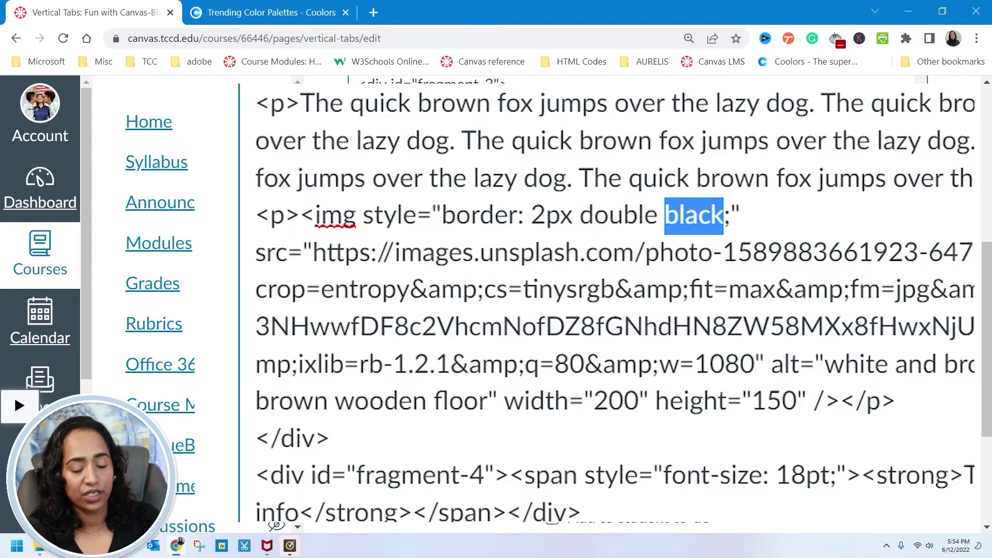
{"action": "type", "text": "blue"}
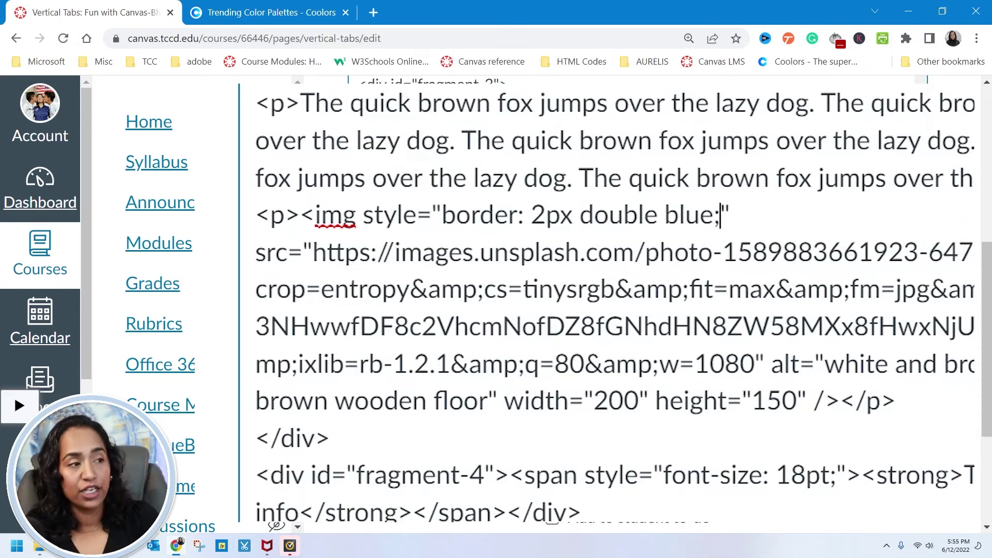
- Add border-radius: 50%; to the Tab3 image's style
{"action": "type", "text": "border"}
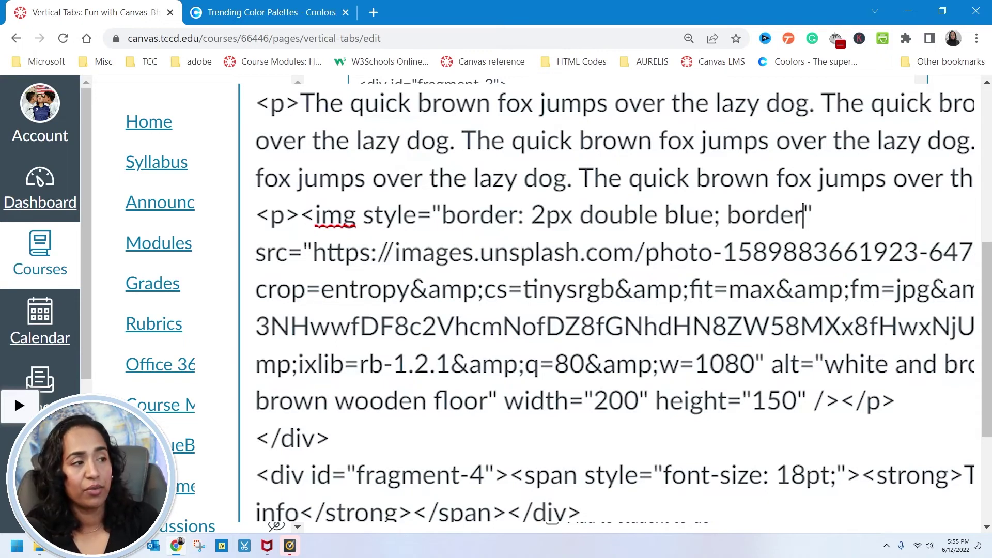
{"action": "type", "text": "-ra"}
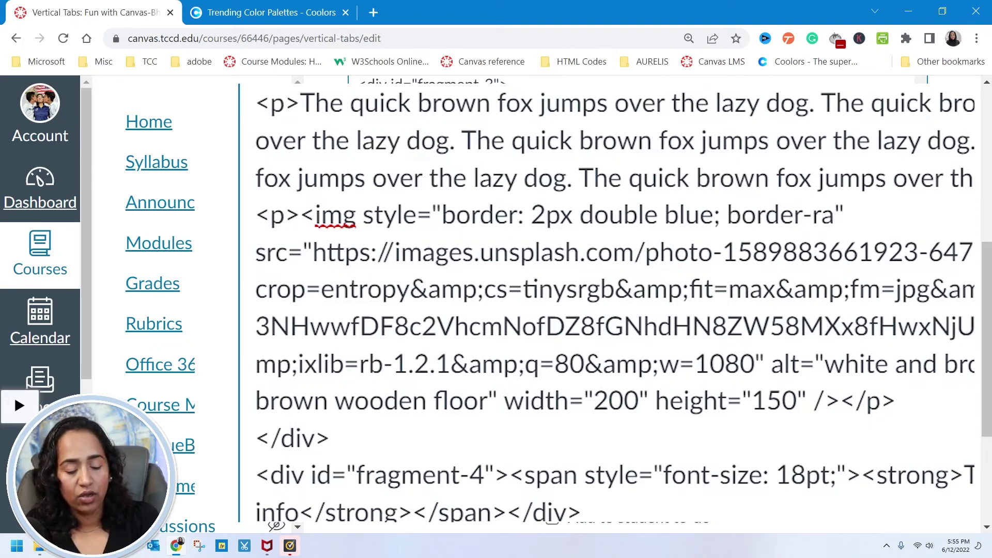
{"action": "type", "text": "dius="}
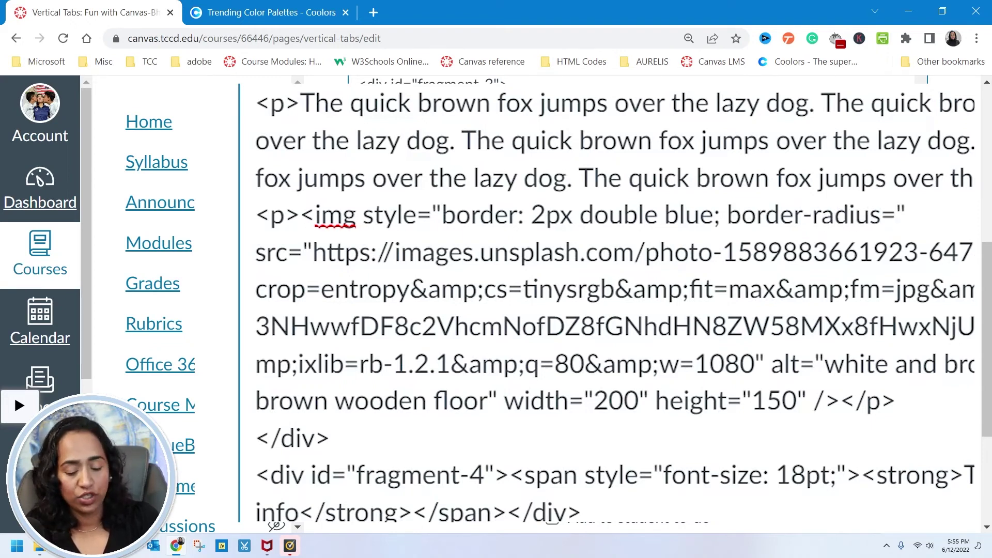
{"action": "key", "text": "BackSpace"}
{"action": "type", "text": ":"}
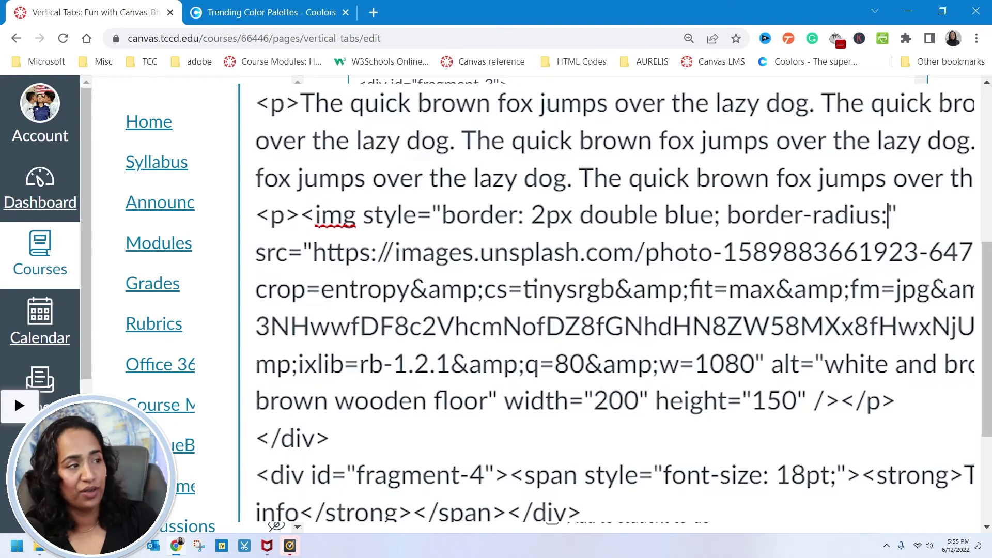
{"action": "type", "text": " 50%"}
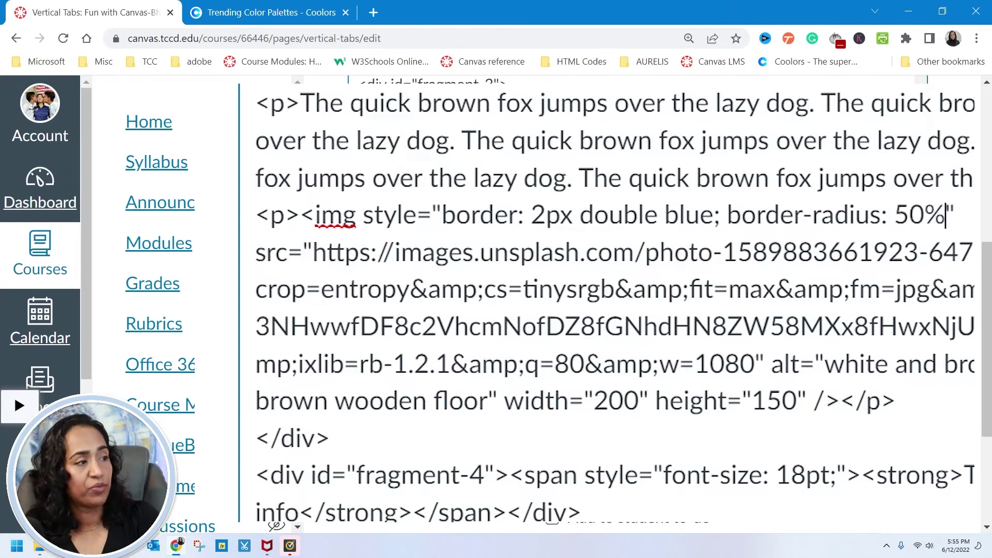
{"action": "type", "text": ";"}
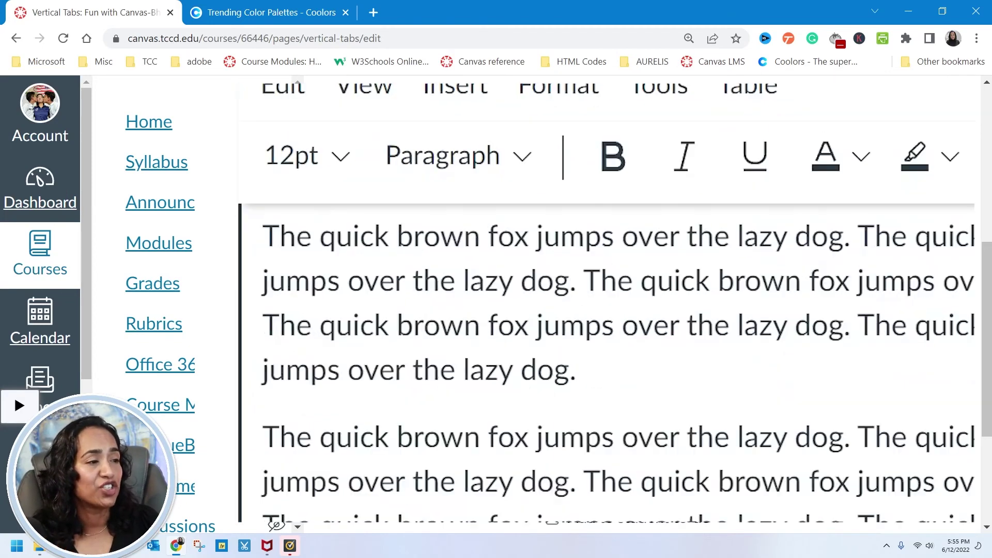
- Save the edited Vertical Tabs page
{"action": "scroll", "coordinate": [607, 310], "scroll_direction": "down", "scroll_amount": 2}
{"action": "left_click", "coordinate": [908, 491]}
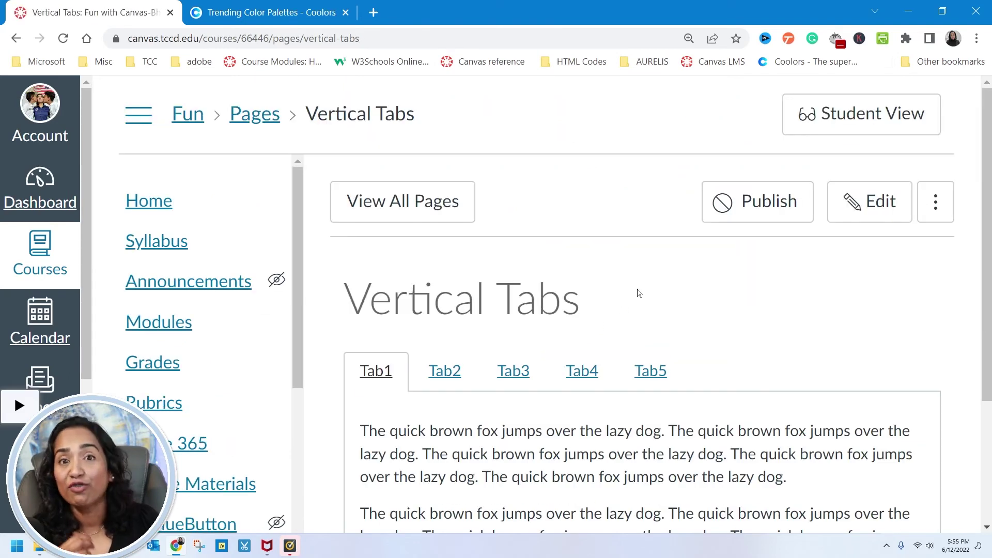
{"action": "scroll", "coordinate": [639, 293], "scroll_direction": "down", "scroll_amount": 3}
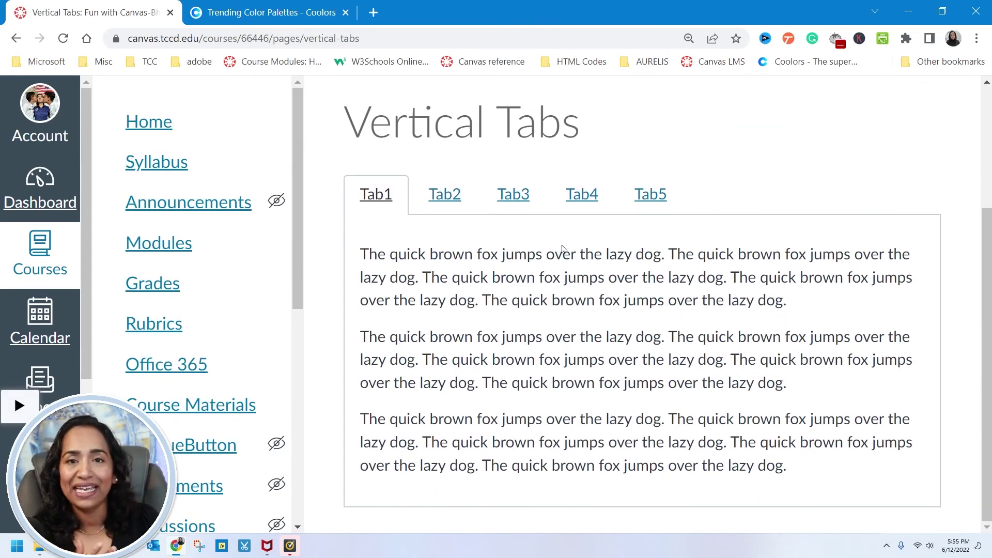
- Check Tab2's bordered image and Tab3's circular cat image with its blue double border
{"action": "left_click", "coordinate": [449, 196]}
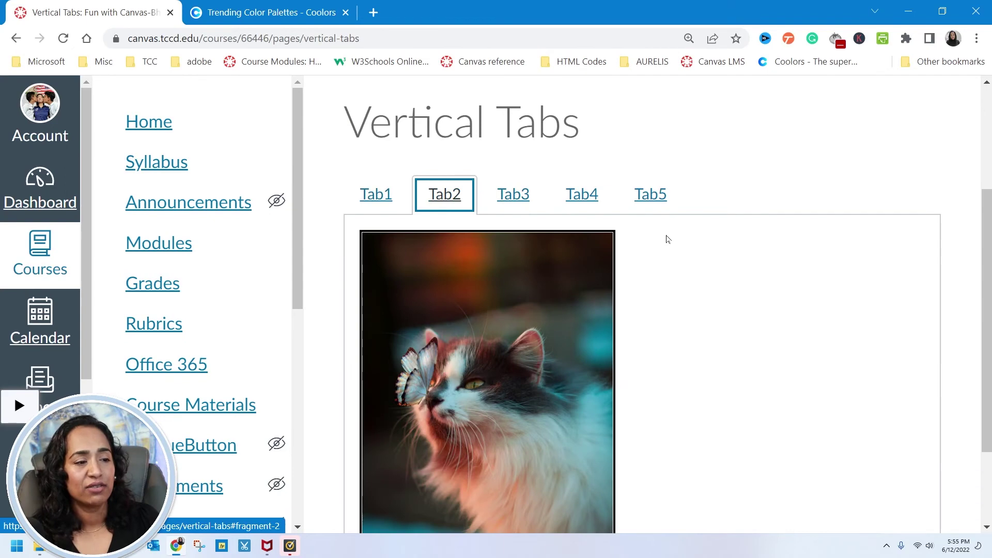
{"action": "scroll", "coordinate": [666, 239], "scroll_direction": "down", "scroll_amount": 2}
{"action": "scroll", "coordinate": [667, 240], "scroll_direction": "up", "scroll_amount": 2}
{"action": "left_click", "coordinate": [513, 221]}
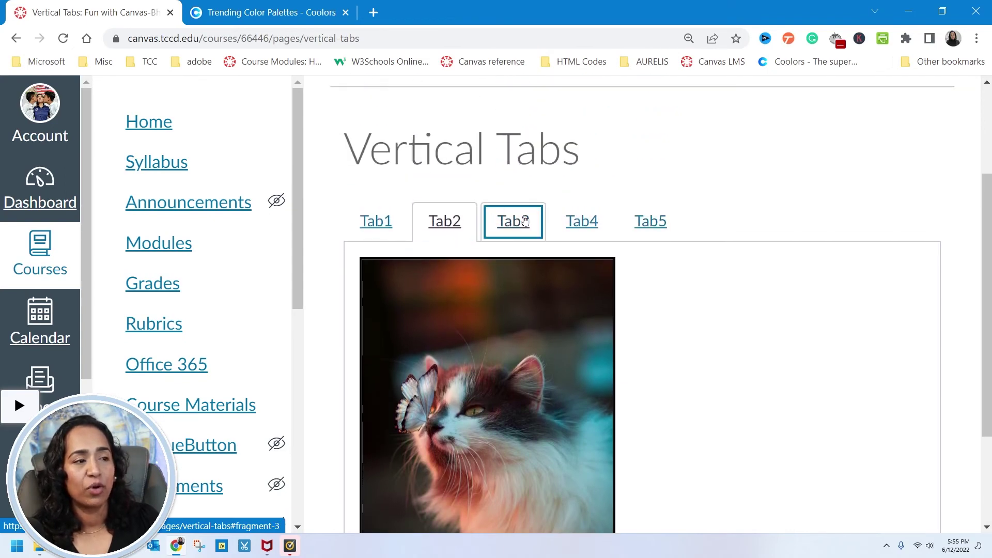
{"action": "scroll", "coordinate": [743, 377], "scroll_direction": "down", "scroll_amount": 1}
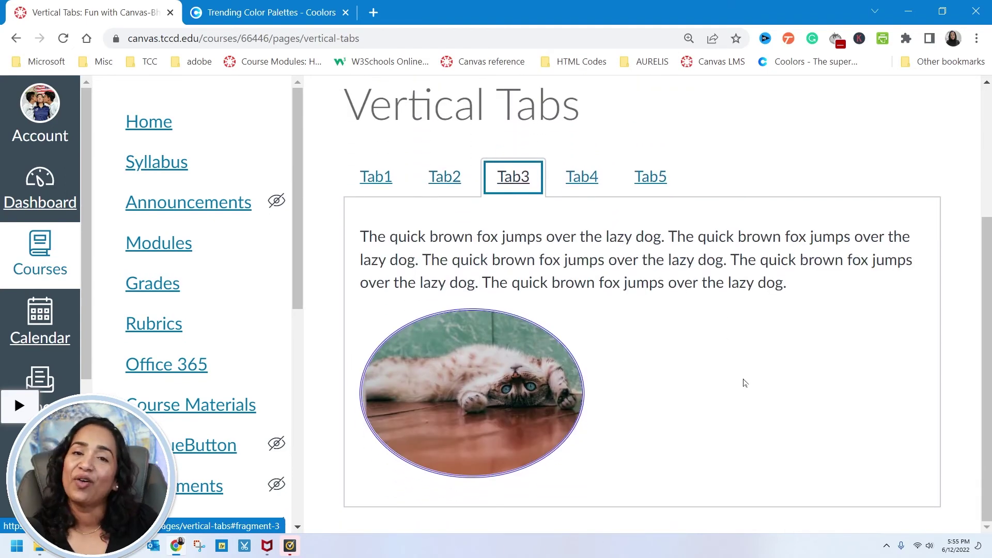